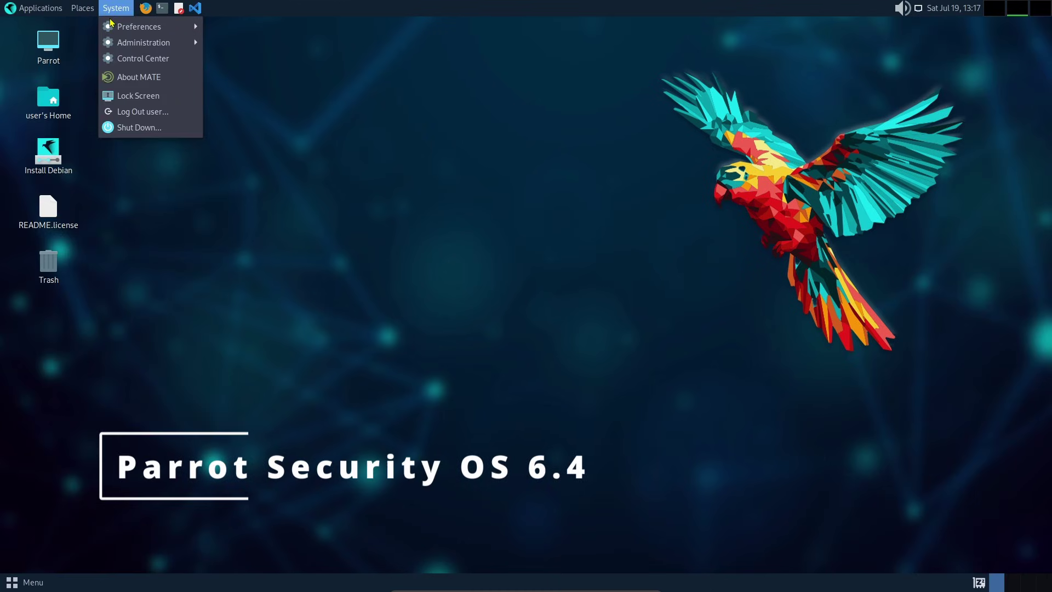
Open File Management Preferences from the menu, move the window, then close it.
{"action": "mouse_move", "coordinate": [149, 29]}
{"action": "mouse_move", "coordinate": [245, 34]}
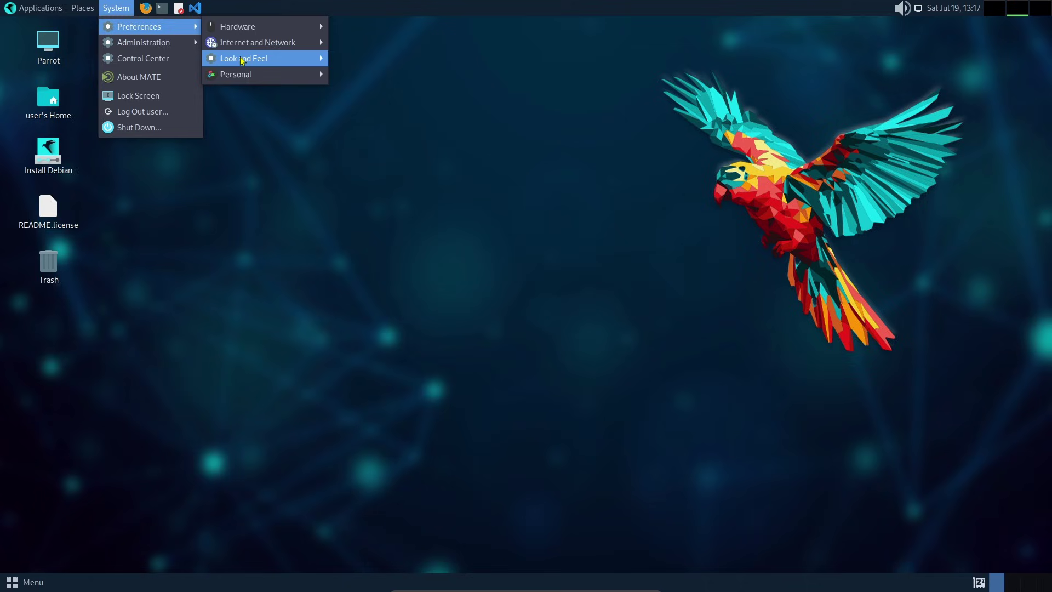
{"action": "mouse_move", "coordinate": [242, 60]}
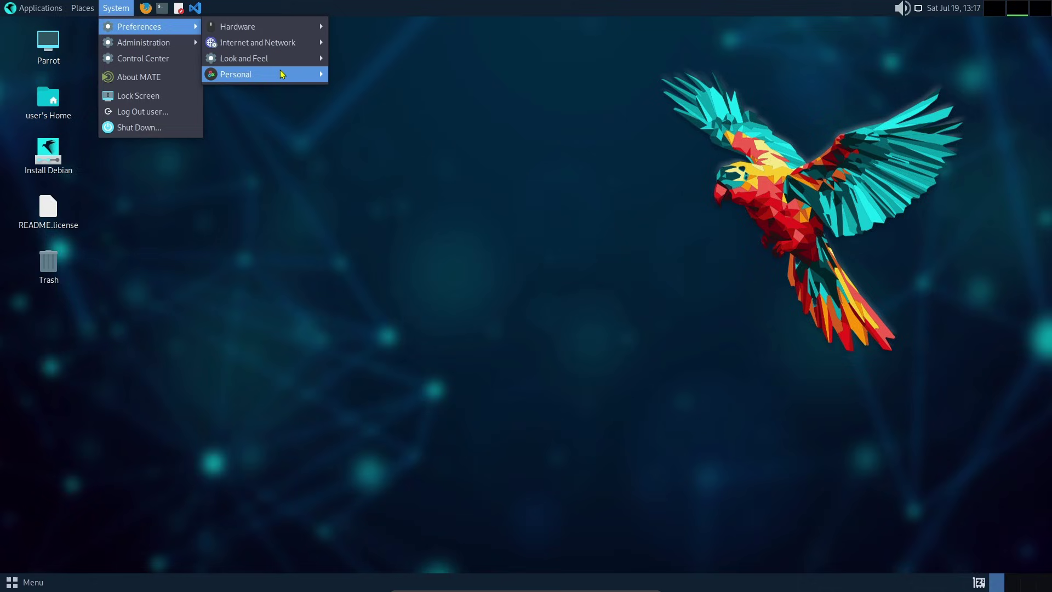
{"action": "mouse_move", "coordinate": [282, 74]}
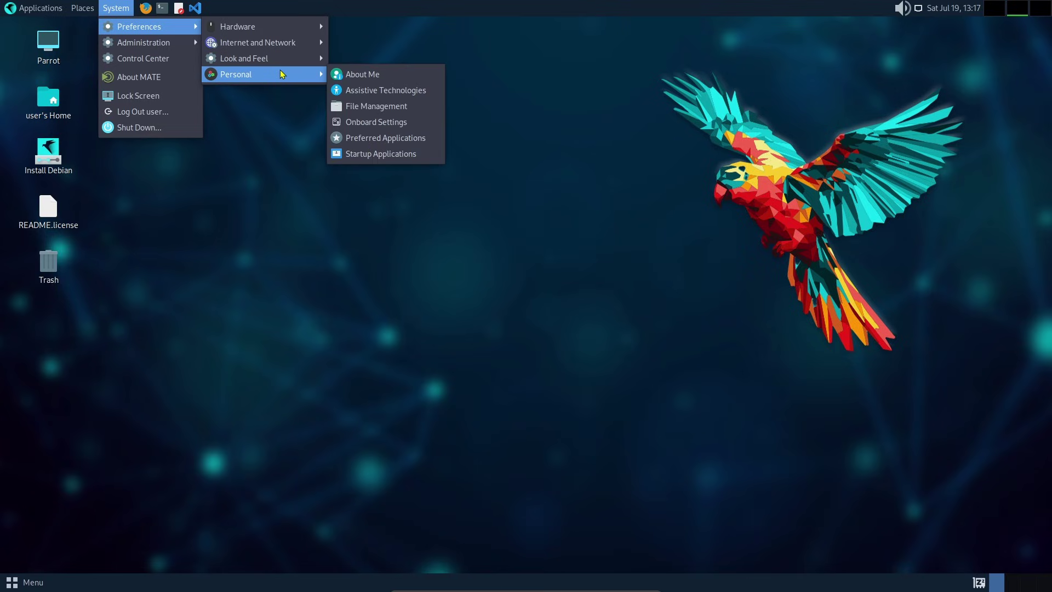
{"action": "left_click", "coordinate": [363, 105]}
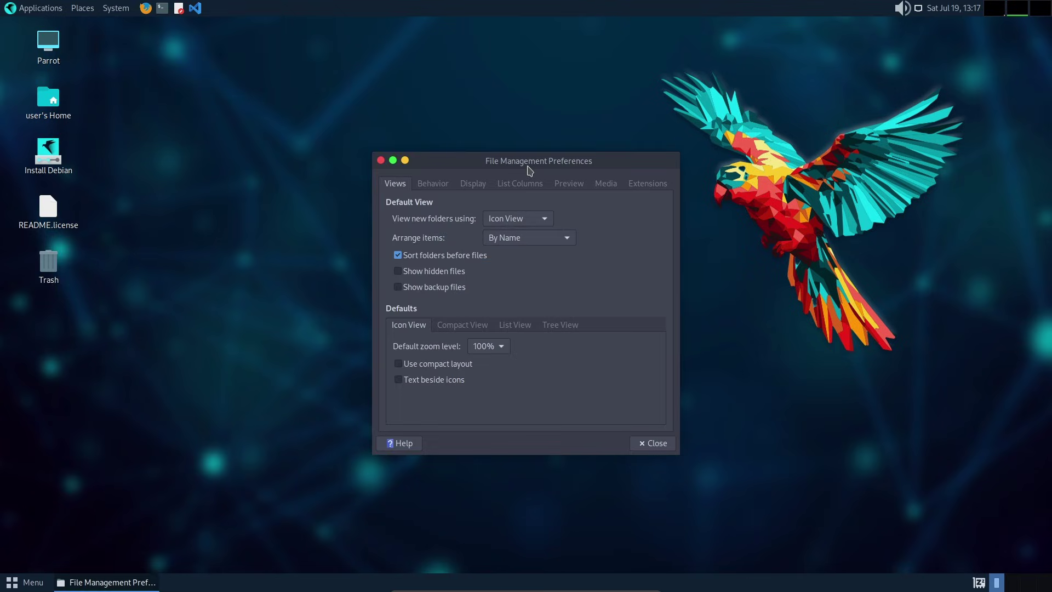
{"action": "left_click_drag", "start_coordinate": [530, 170], "coordinate": [468, 125]}
{"action": "left_click", "coordinate": [603, 396]}
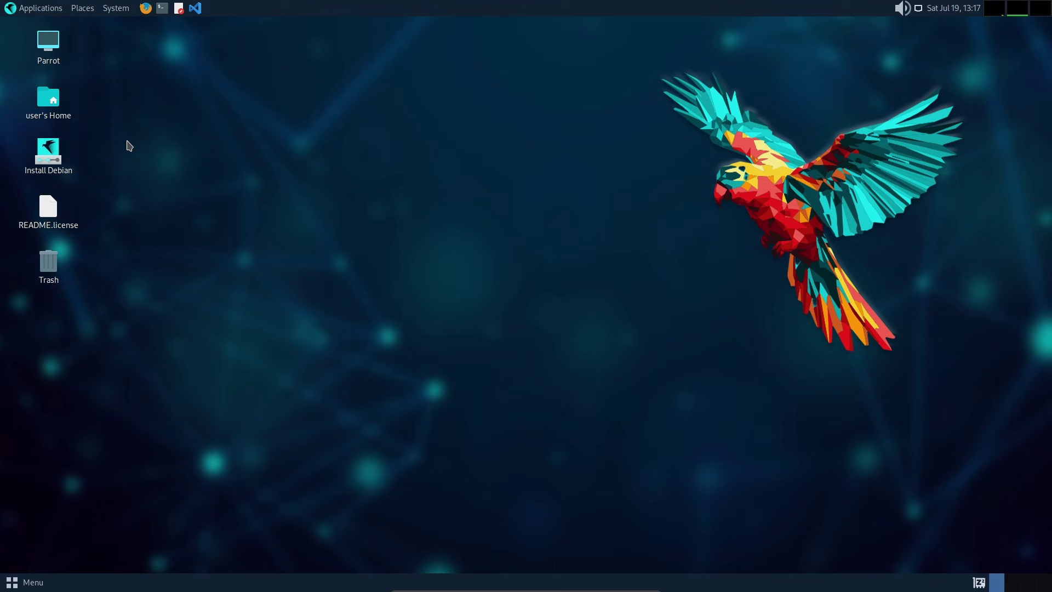
Open and enlarge the Home folder, view Caja's version information, then close the window.
{"action": "double_click", "coordinate": [59, 105]}
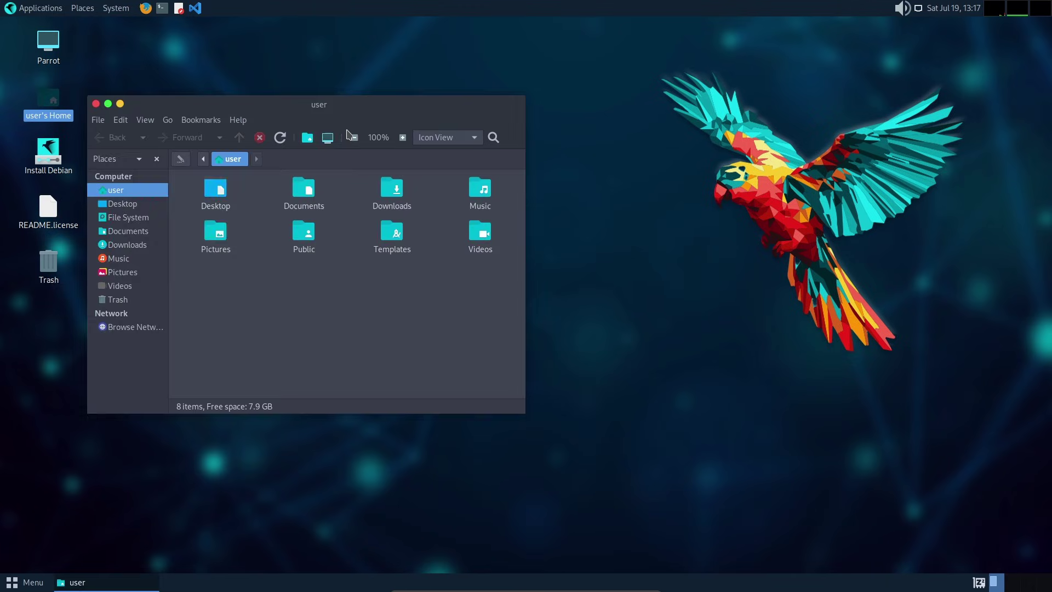
{"action": "left_click_drag", "start_coordinate": [381, 101], "coordinate": [522, 82]}
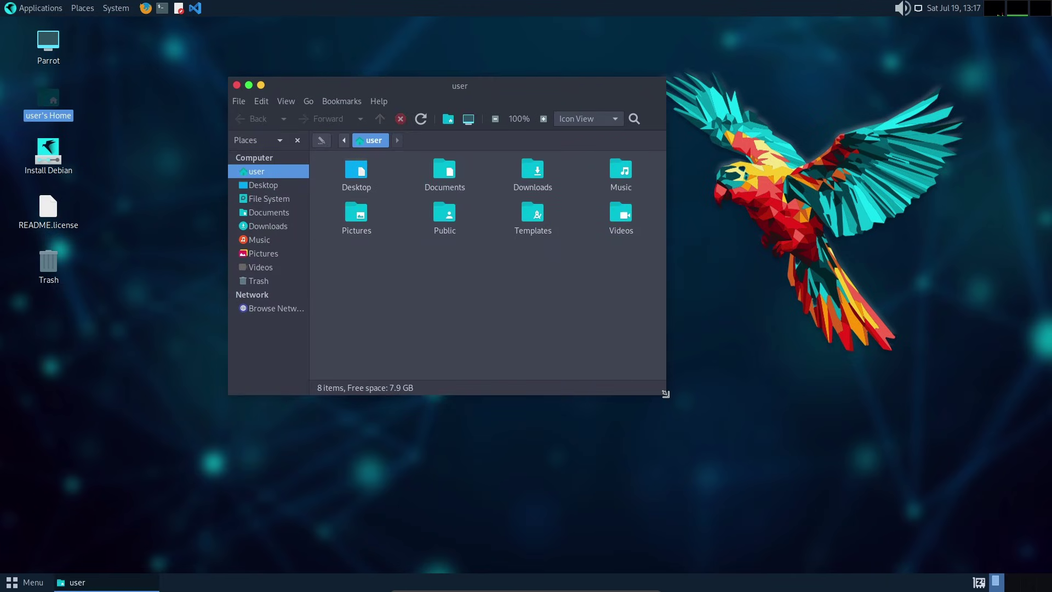
{"action": "left_click_drag", "start_coordinate": [665, 393], "coordinate": [820, 437]}
{"action": "left_click", "coordinate": [379, 102]}
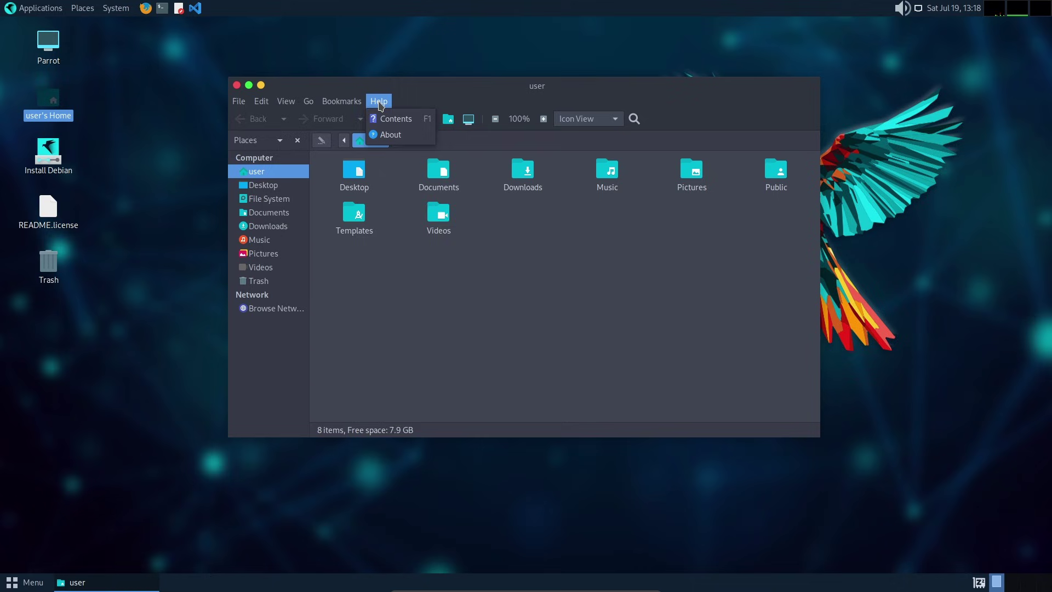
{"action": "left_click", "coordinate": [405, 134]}
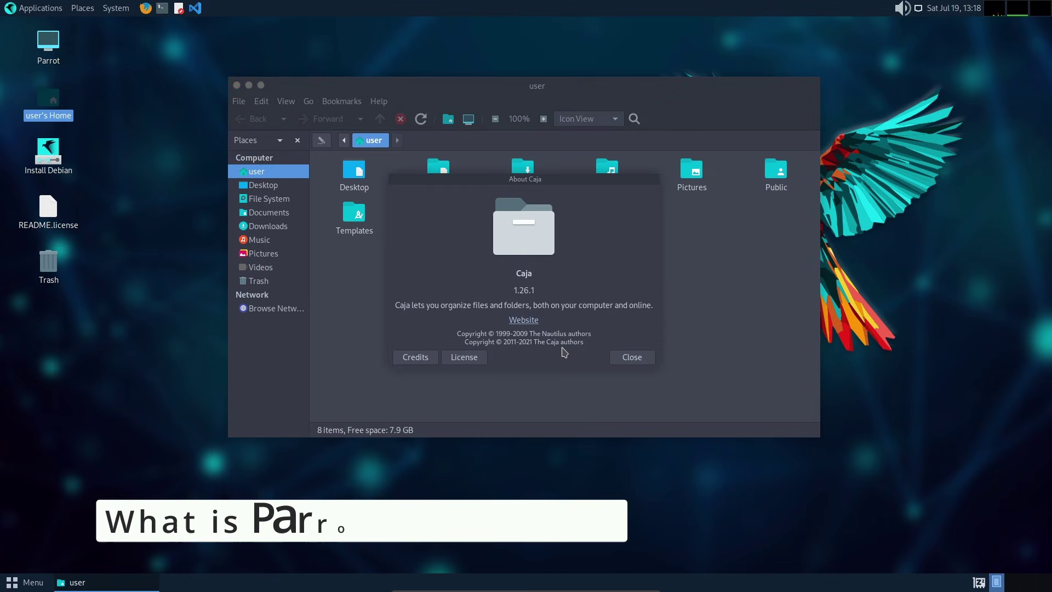
{"action": "left_click", "coordinate": [634, 362]}
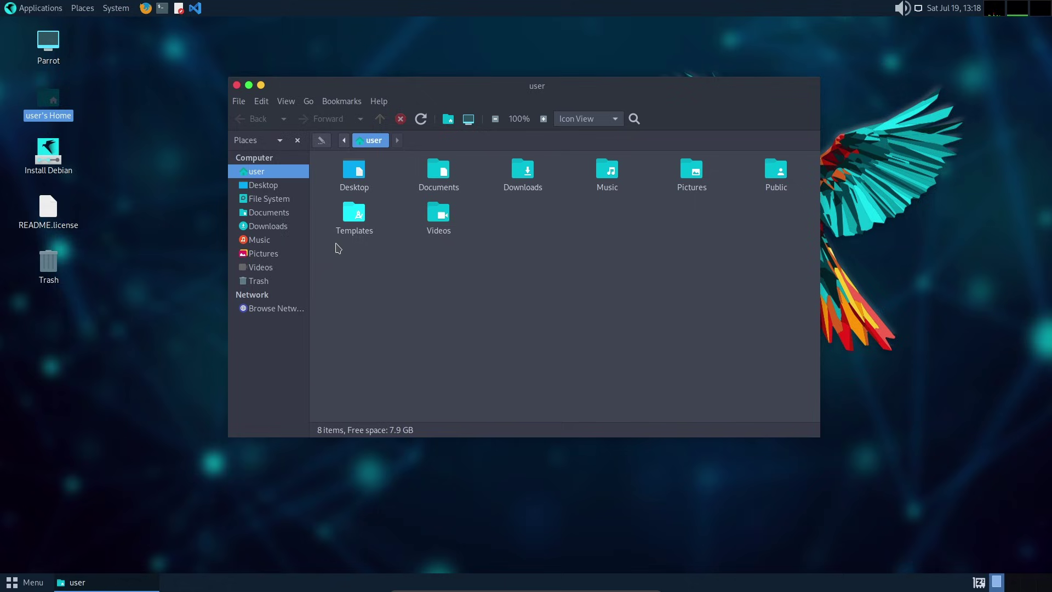
{"action": "left_click", "coordinate": [237, 85]}
Open the Computer view of drives from the desktop icon, then close it.
{"action": "left_click", "coordinate": [54, 51]}
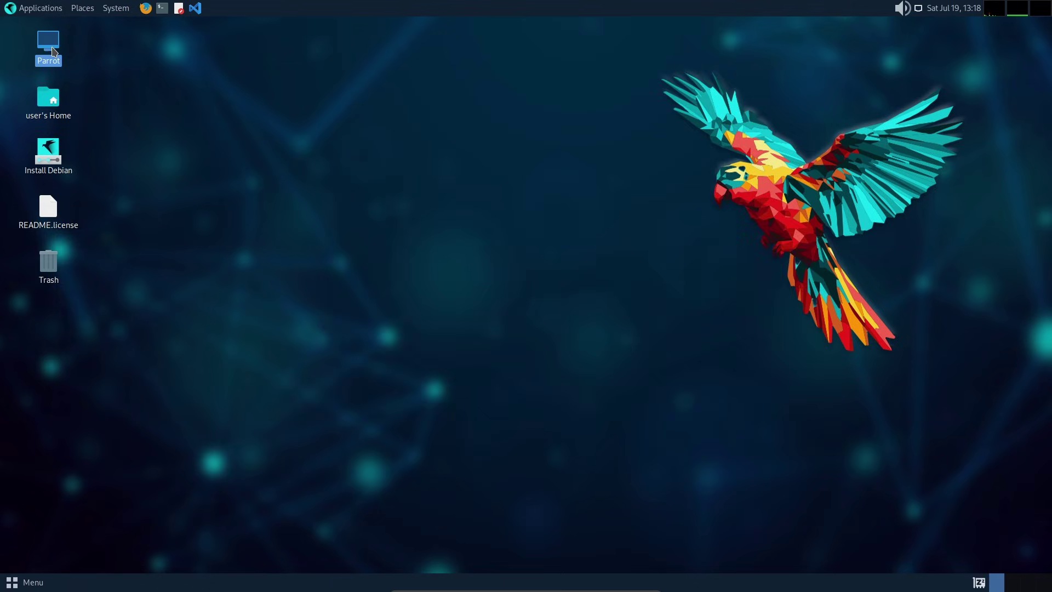
{"action": "double_click", "coordinate": [54, 51]}
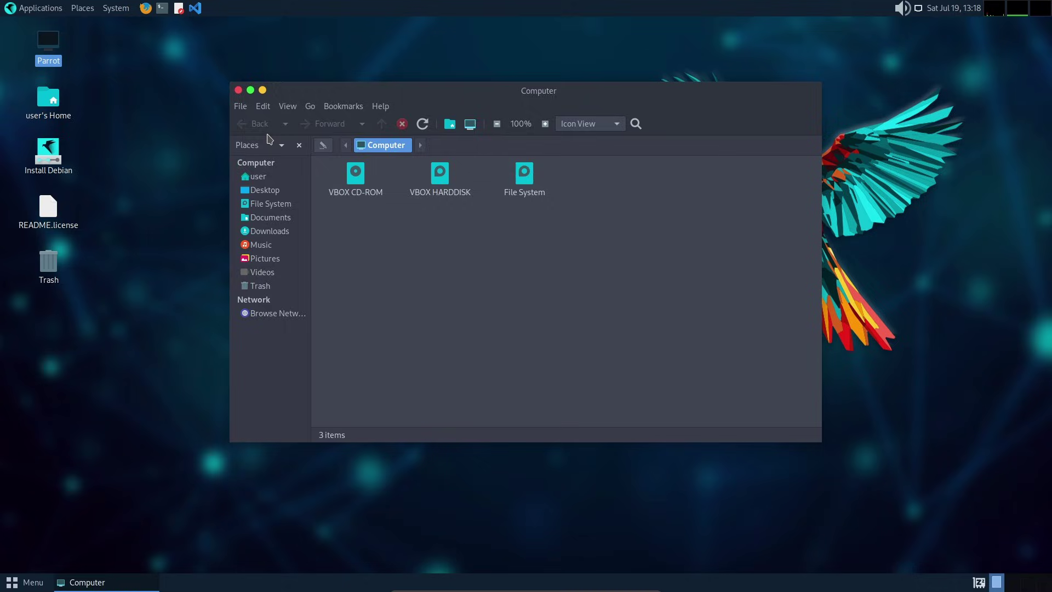
{"action": "left_click", "coordinate": [238, 90]}
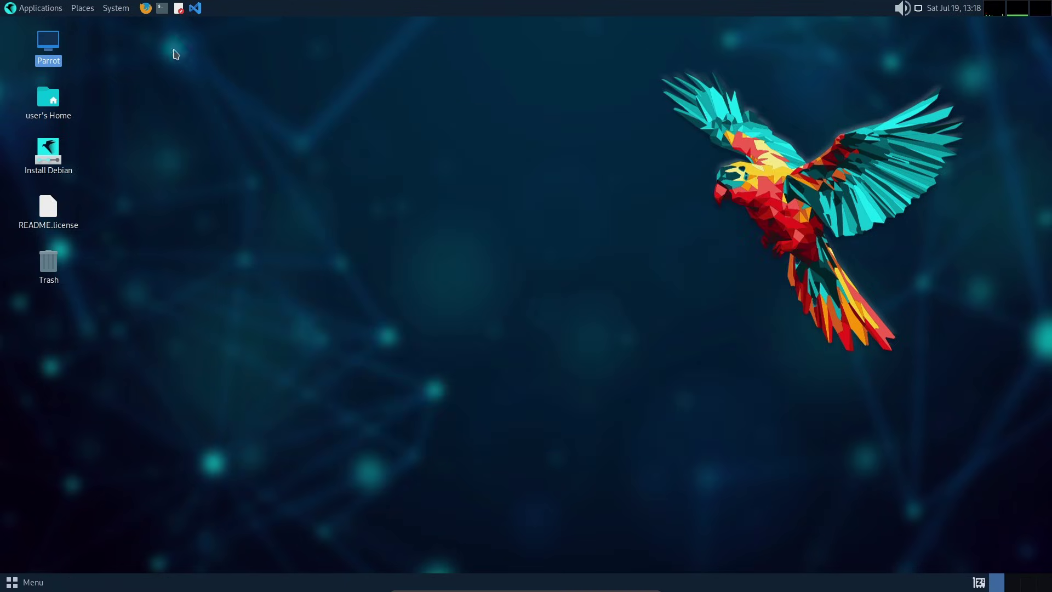
In a new terminal, run 'uname -a' and 'uname -r' for kernel details, then close it.
{"action": "left_click", "coordinate": [162, 8]}
{"action": "left_click_drag", "start_coordinate": [315, 95], "coordinate": [602, 108]}
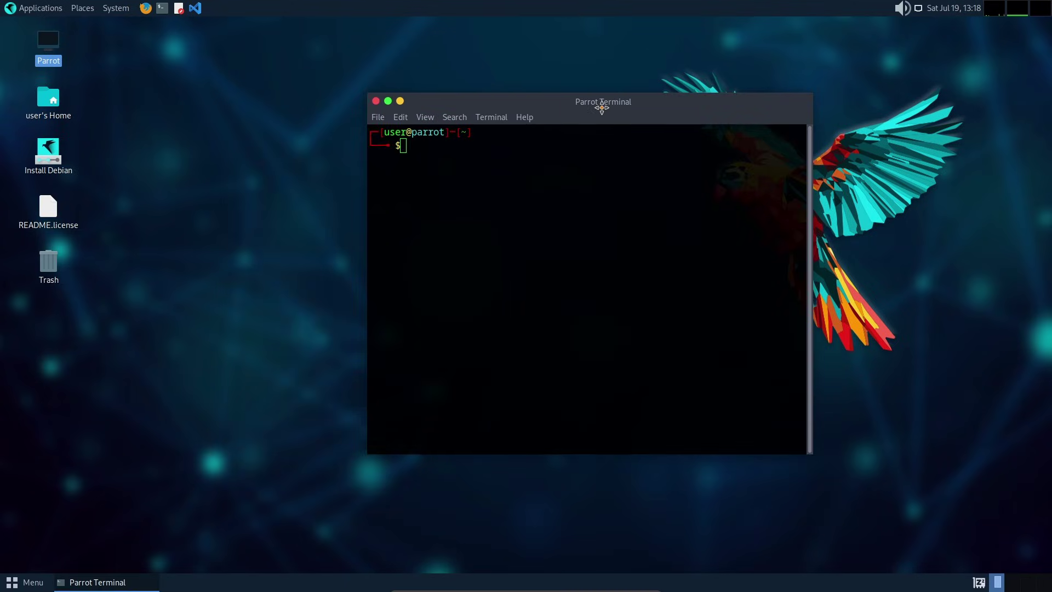
{"action": "type", "text": "uname -a"}
{"action": "key", "text": "Return"}
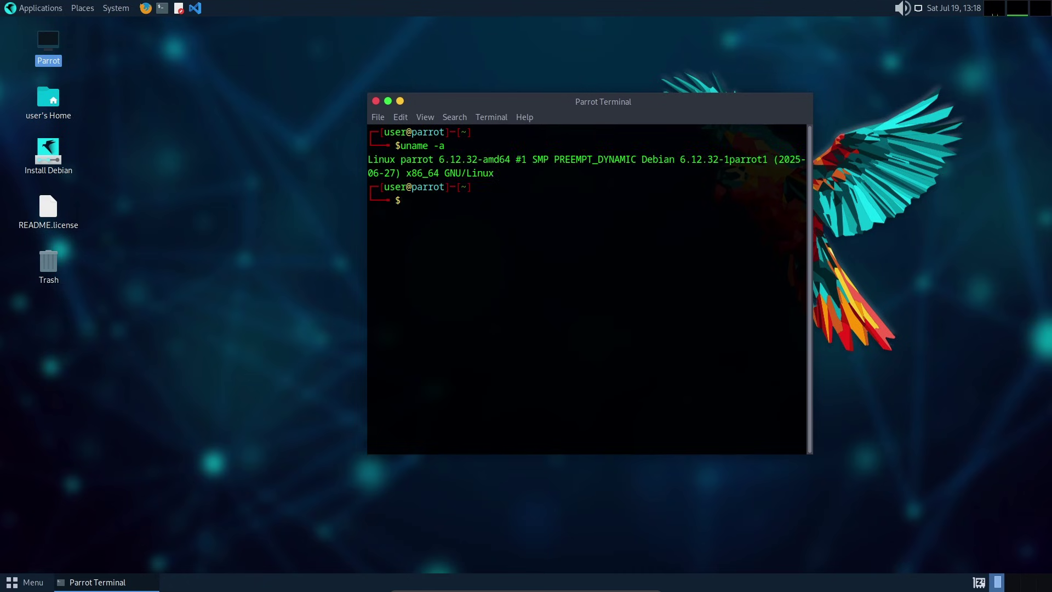
{"action": "type", "text": "uname -r"}
{"action": "key", "text": "Return"}
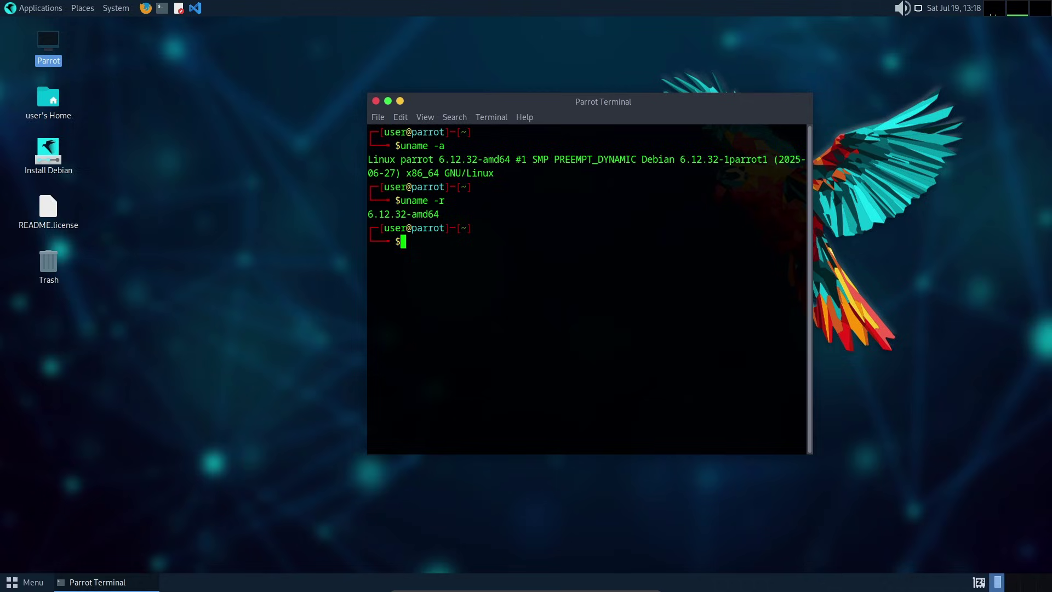
{"action": "left_click", "coordinate": [376, 100]}
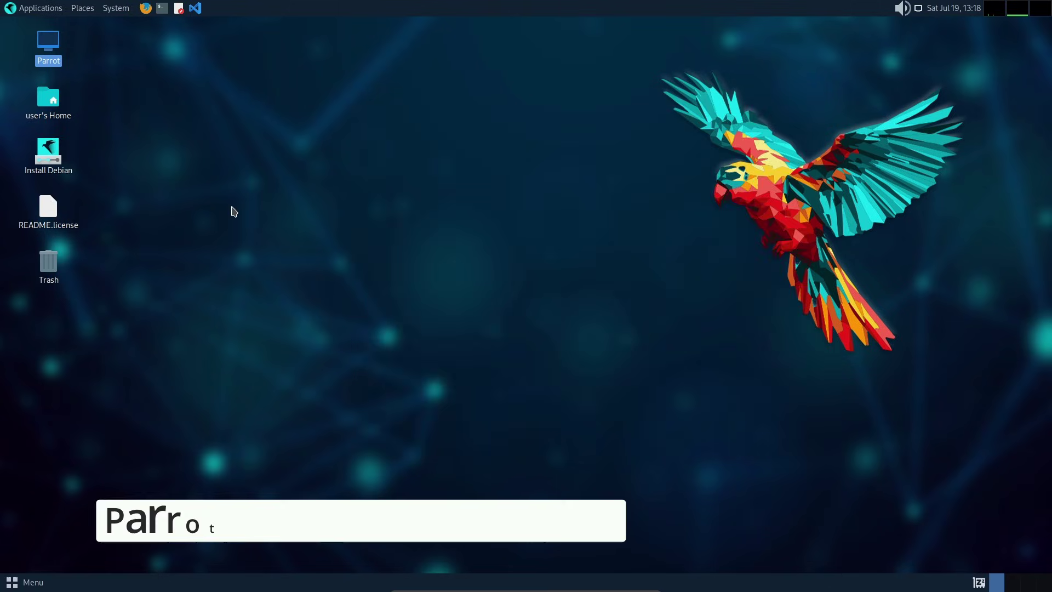
Open Appearance Preferences, move and enlarge its window to show more themes, and show Background.
{"action": "left_click", "coordinate": [112, 10]}
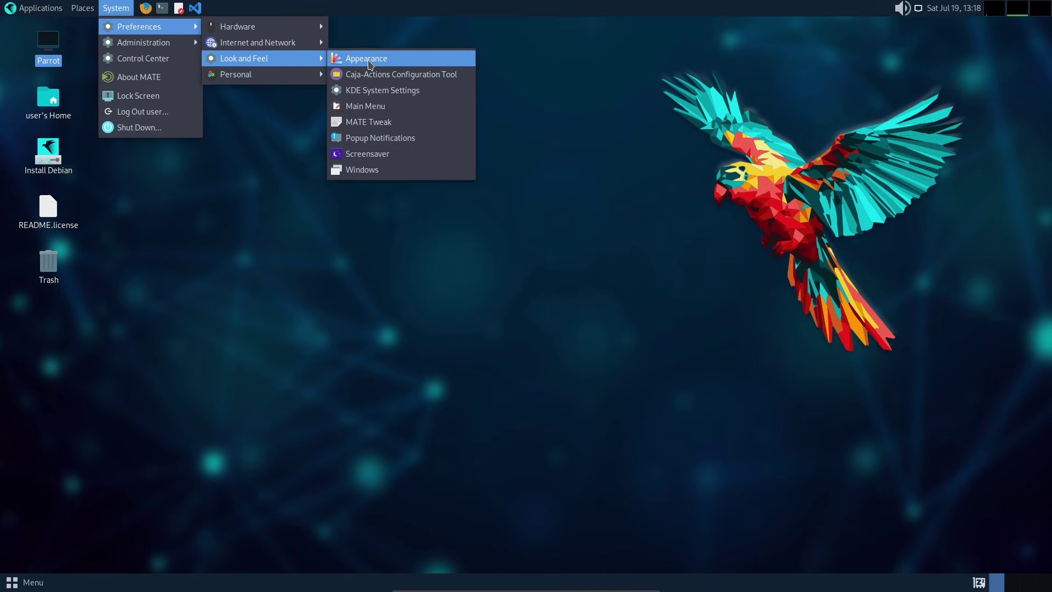
{"action": "left_click", "coordinate": [363, 58]}
{"action": "left_click_drag", "start_coordinate": [304, 112], "coordinate": [479, 100]}
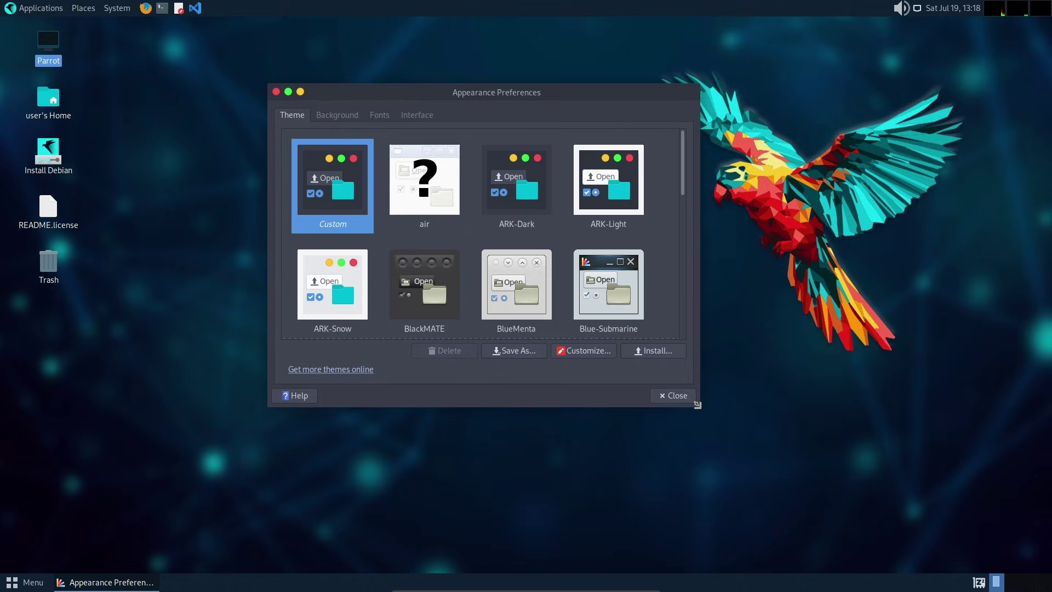
{"action": "left_click_drag", "start_coordinate": [696, 407], "coordinate": [852, 508]}
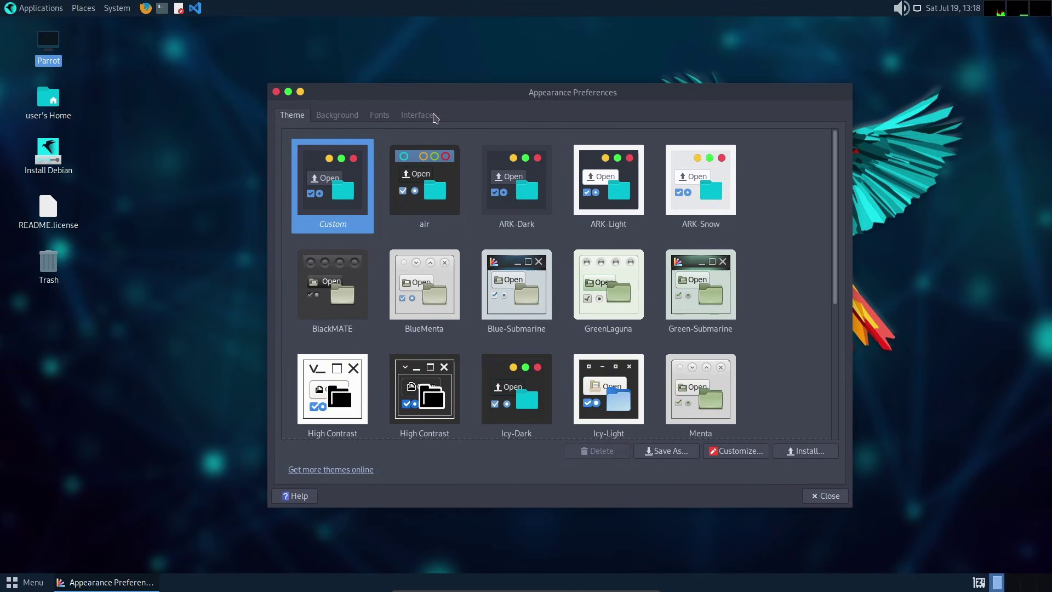
{"action": "left_click", "coordinate": [334, 115]}
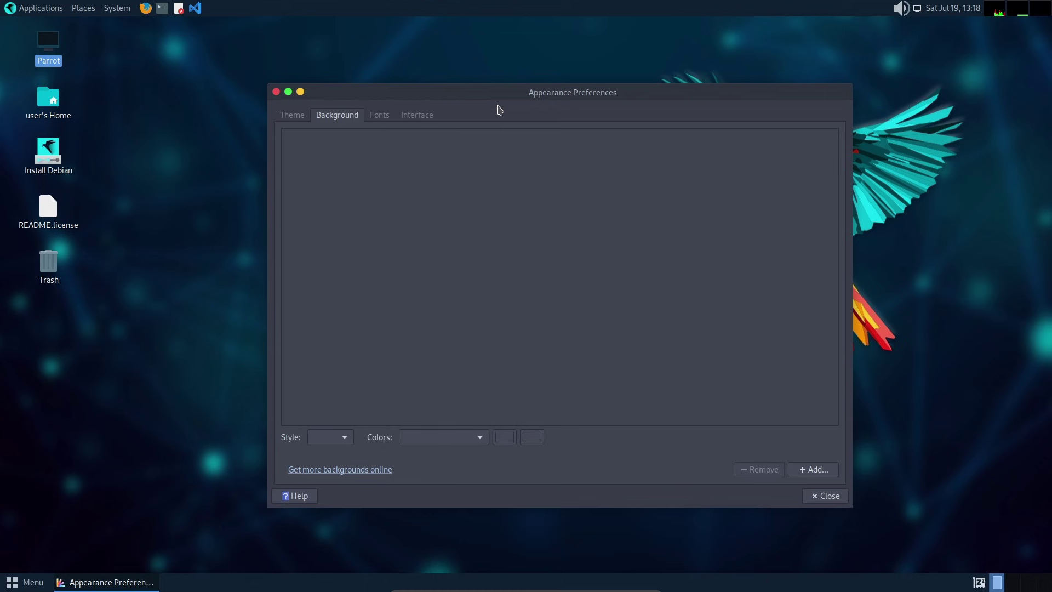
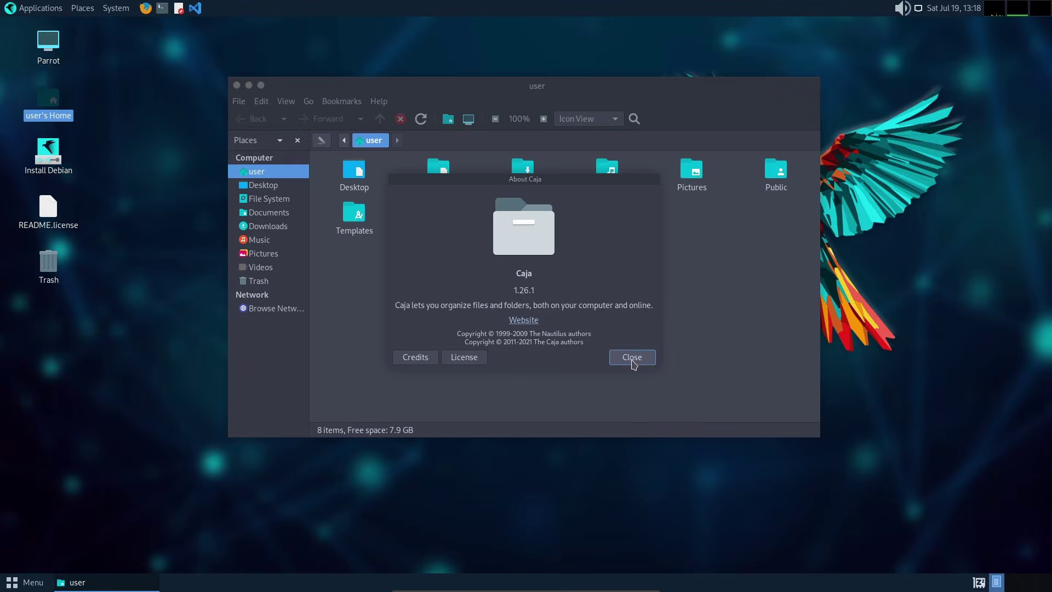
Dismiss About Caja, close the home folder window, and open the Parrot computer location from the desktop.
{"action": "left_click", "coordinate": [636, 363]}
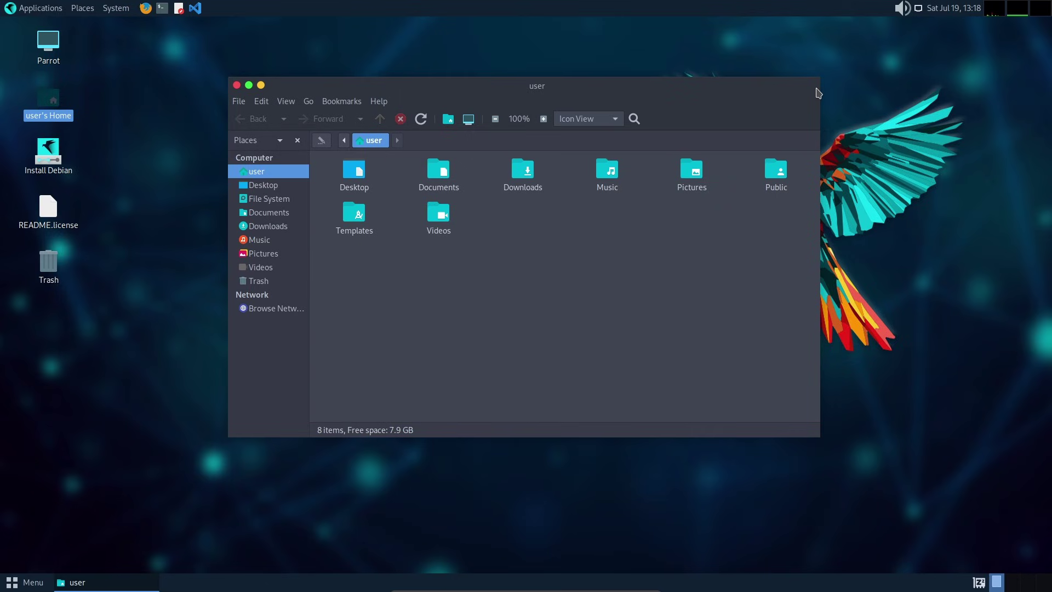
{"action": "left_click", "coordinate": [237, 86]}
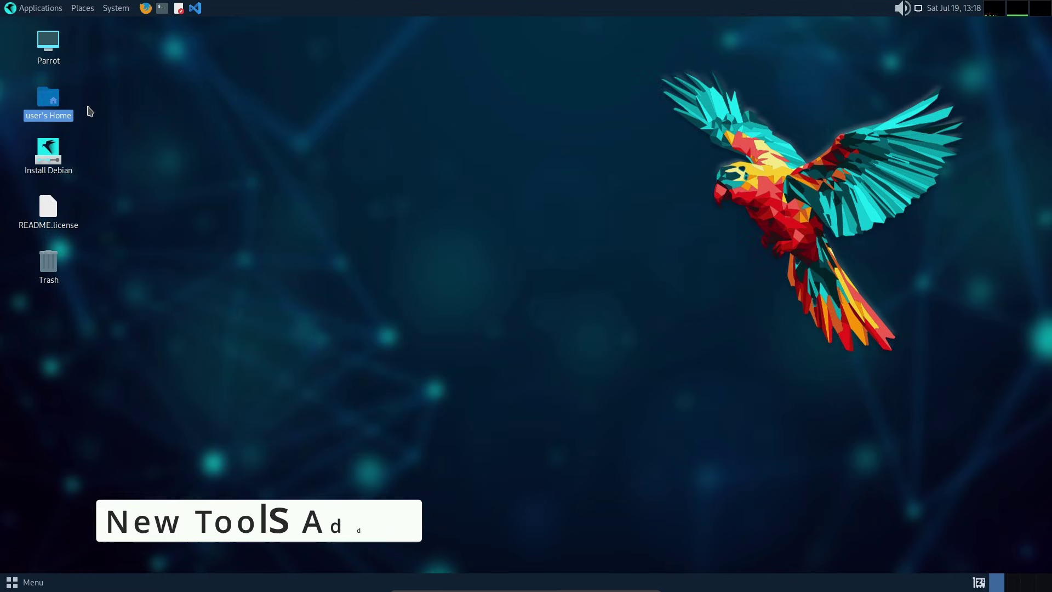
{"action": "double_click", "coordinate": [48, 44]}
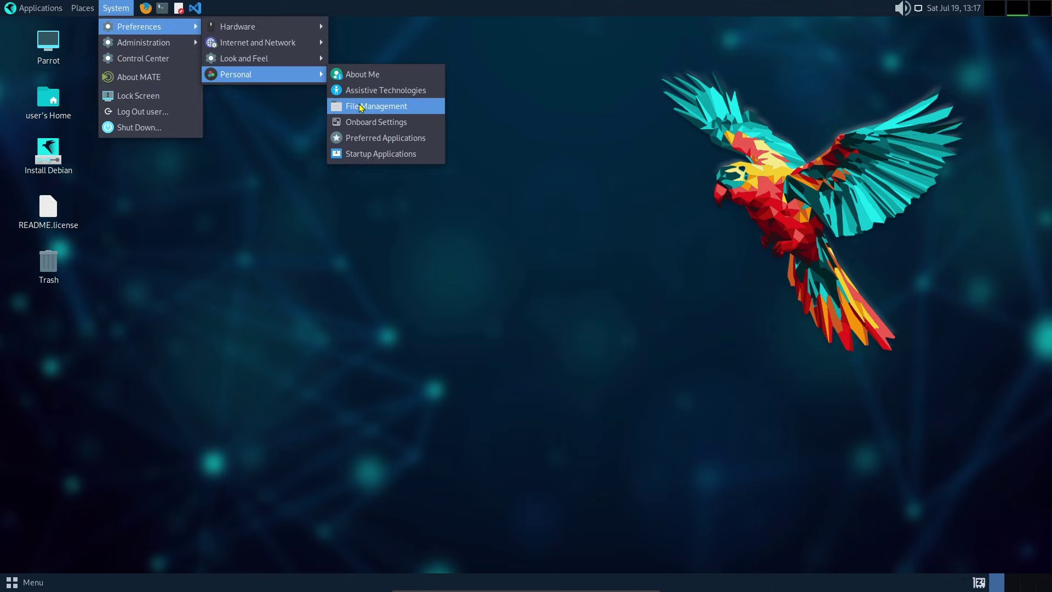
Open the File Management preferences, reposition them, then close them.
{"action": "left_click", "coordinate": [361, 104]}
{"action": "left_click_drag", "start_coordinate": [514, 156], "coordinate": [452, 112]}
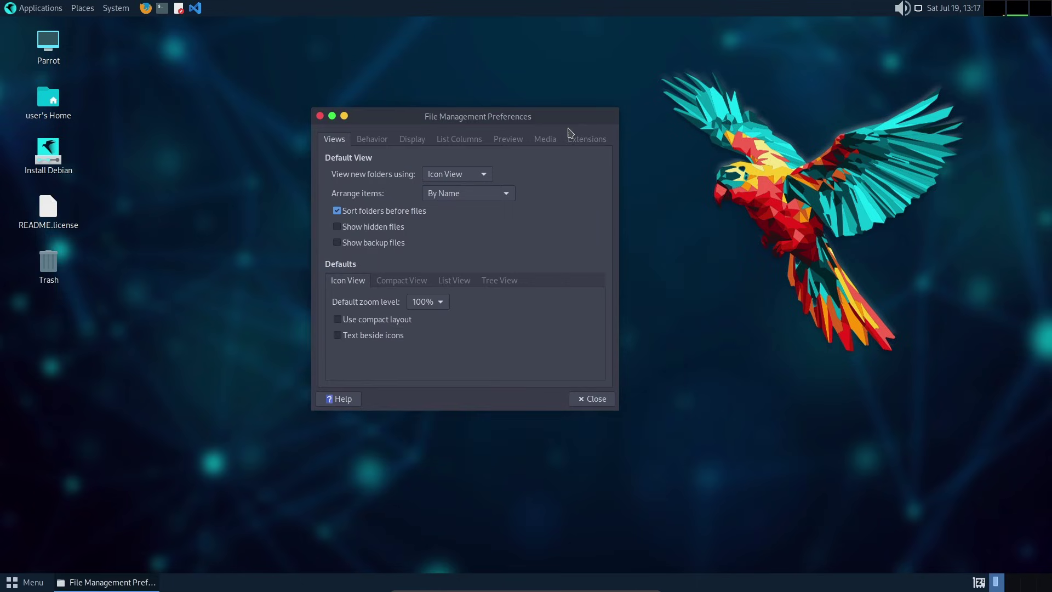
{"action": "left_click", "coordinate": [602, 398]}
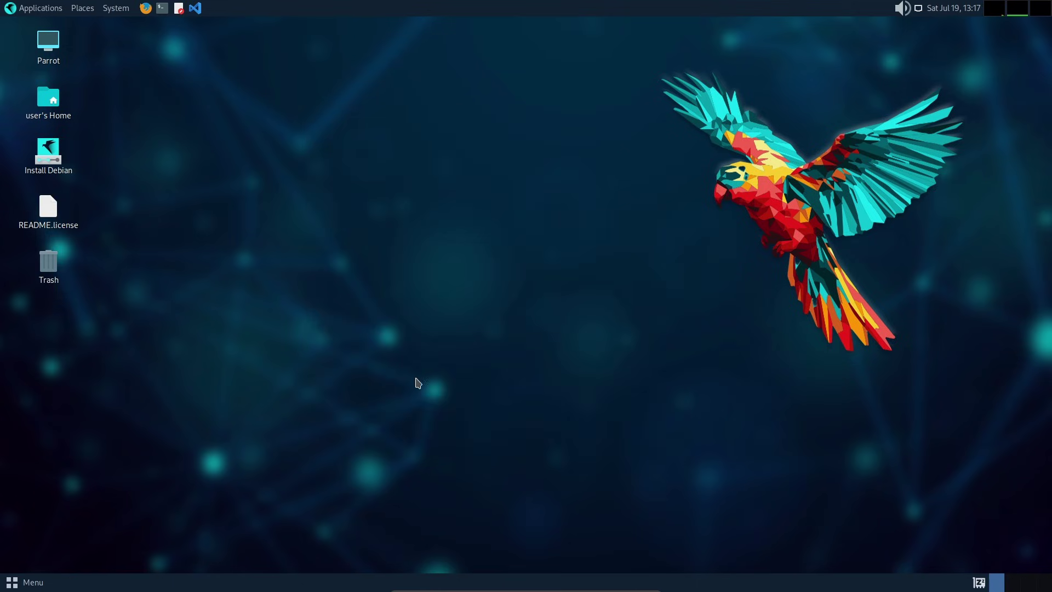
Open the home folder in an enlarged window and check the Caja version under Help > About.
{"action": "double_click", "coordinate": [60, 107]}
{"action": "left_click_drag", "start_coordinate": [352, 104], "coordinate": [494, 86]}
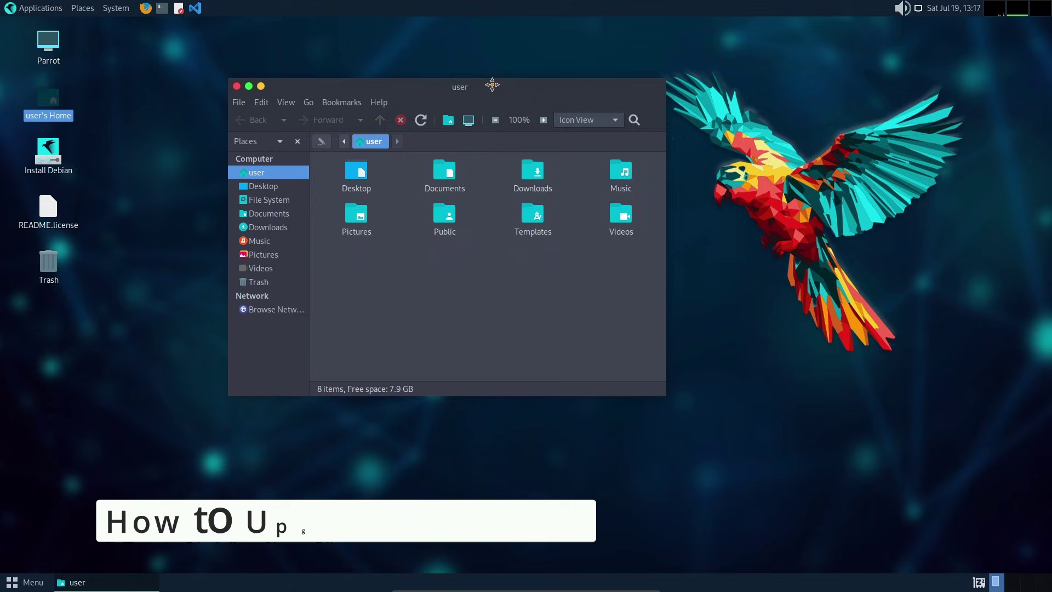
{"action": "left_click_drag", "start_coordinate": [667, 399], "coordinate": [820, 437]}
{"action": "left_click", "coordinate": [379, 101]}
{"action": "left_click", "coordinate": [384, 133]}
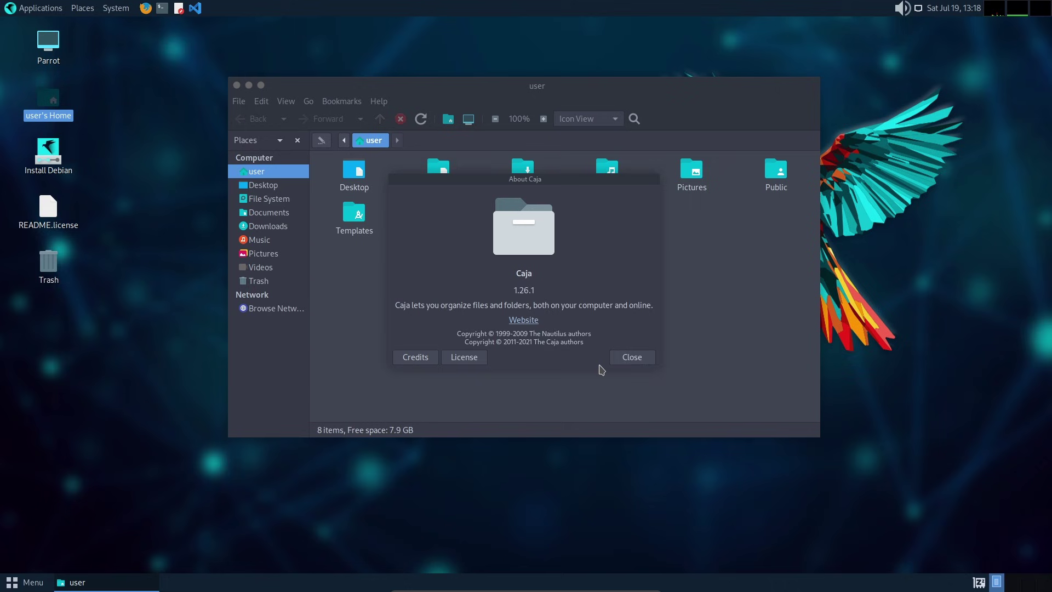
{"action": "left_click", "coordinate": [634, 357]}
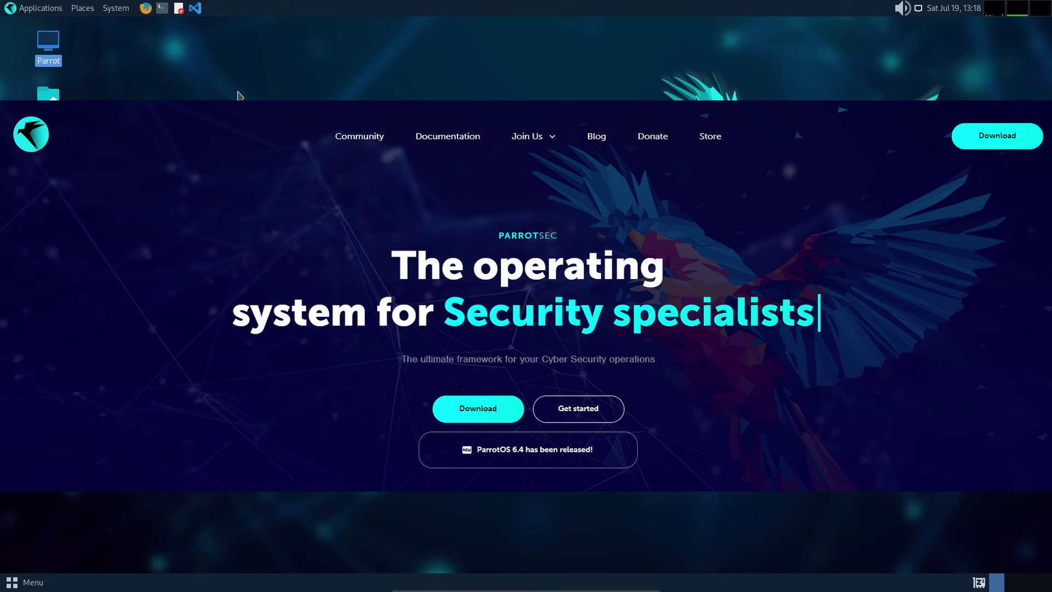
In a new terminal, run uname -a and uname -r to confirm kernel 6.12.32-amd64, then close it.
{"action": "left_click", "coordinate": [162, 8]}
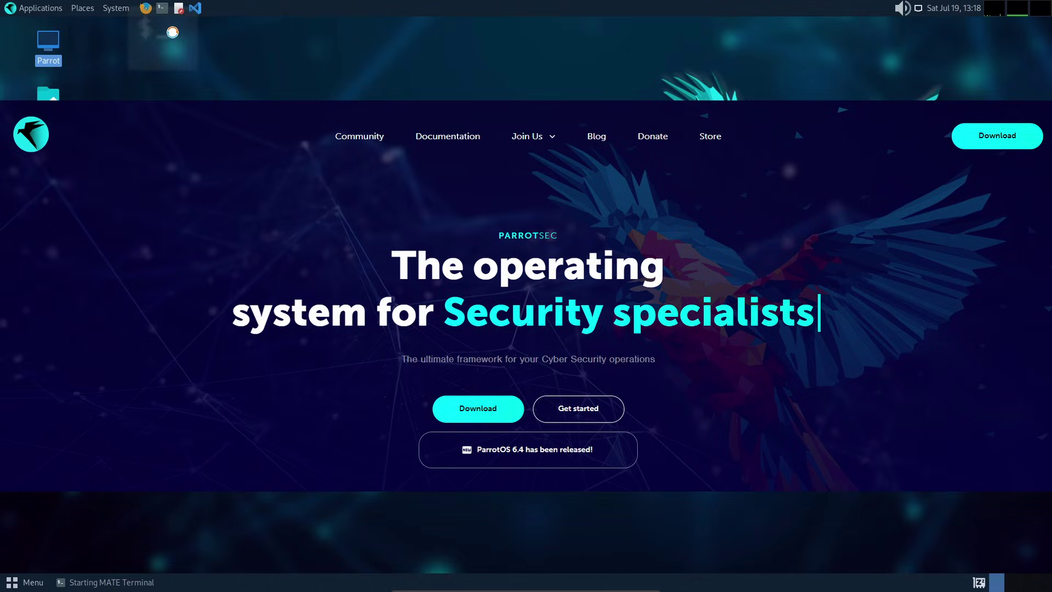
{"action": "left_click_drag", "start_coordinate": [298, 96], "coordinate": [585, 108]}
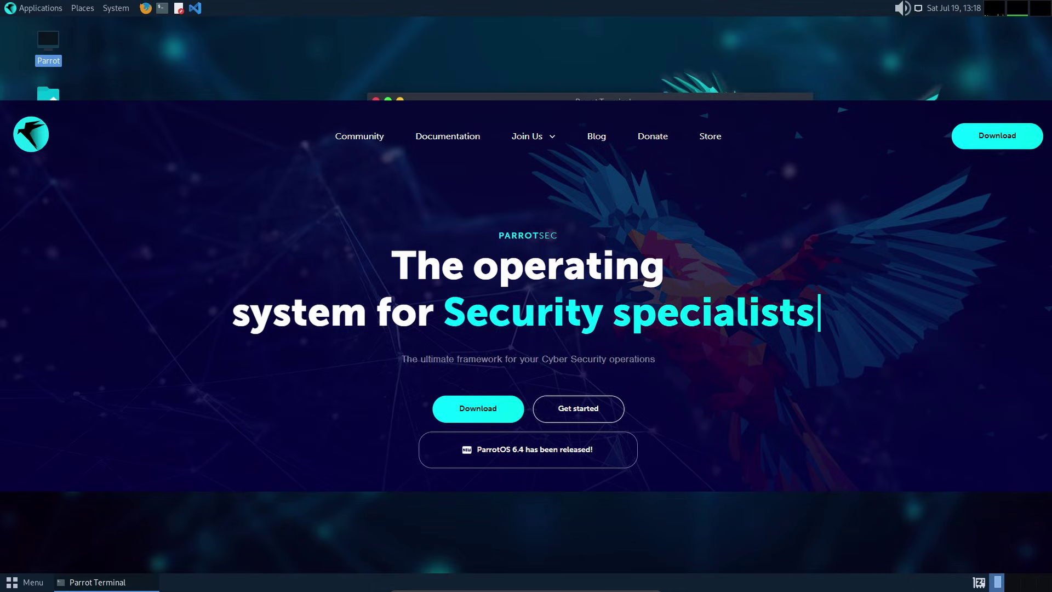
{"action": "type", "text": "uname -a"}
{"action": "key", "text": "Return"}
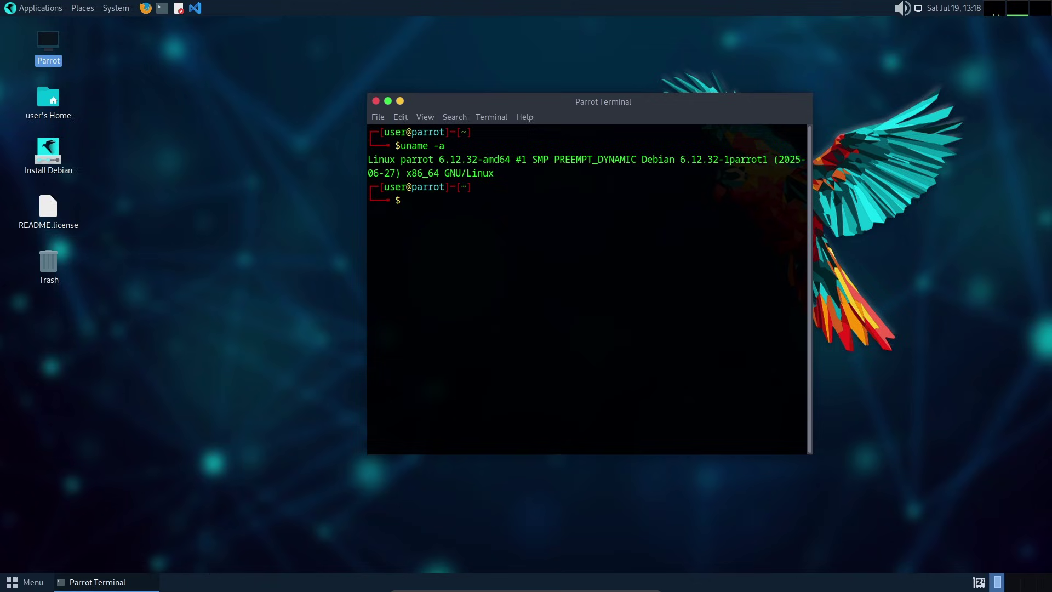
{"action": "type", "text": "uname -r"}
{"action": "key", "text": "Return"}
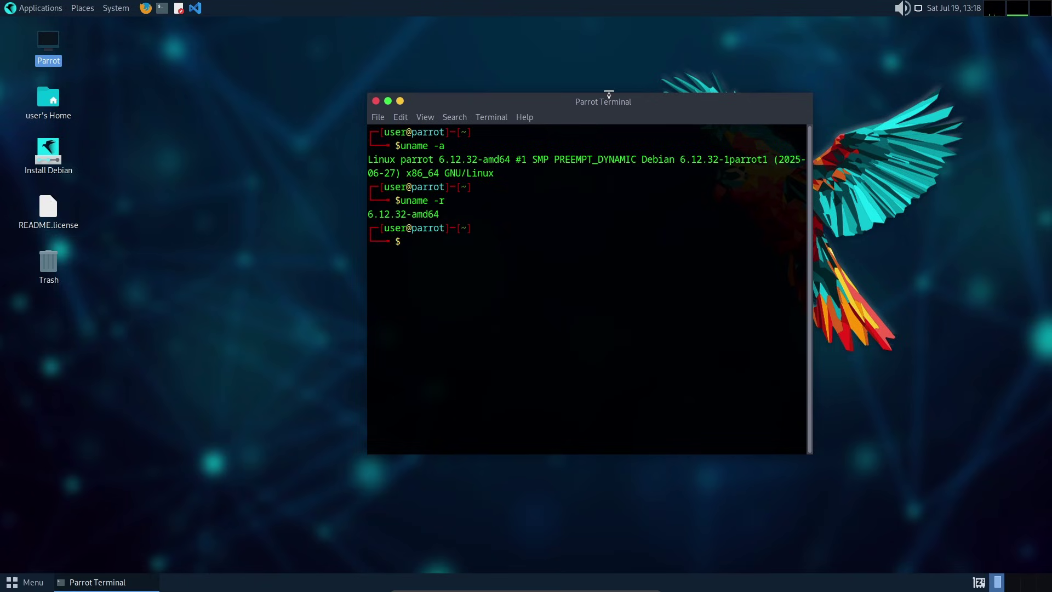
{"action": "left_click", "coordinate": [376, 101]}
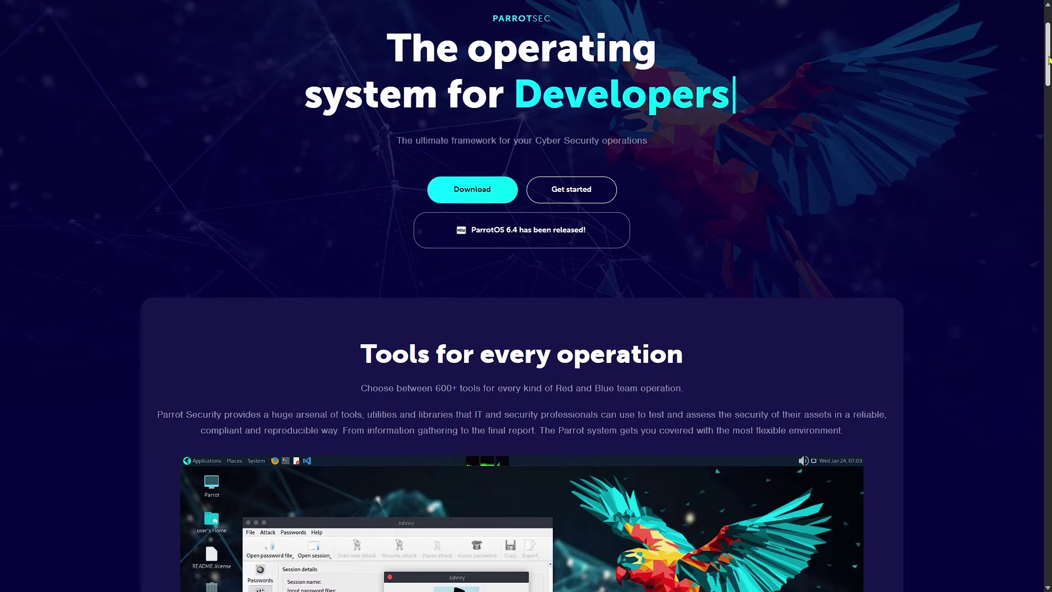
{"action": "left_click_drag", "start_coordinate": [1050, 60], "coordinate": [1047, 290]}
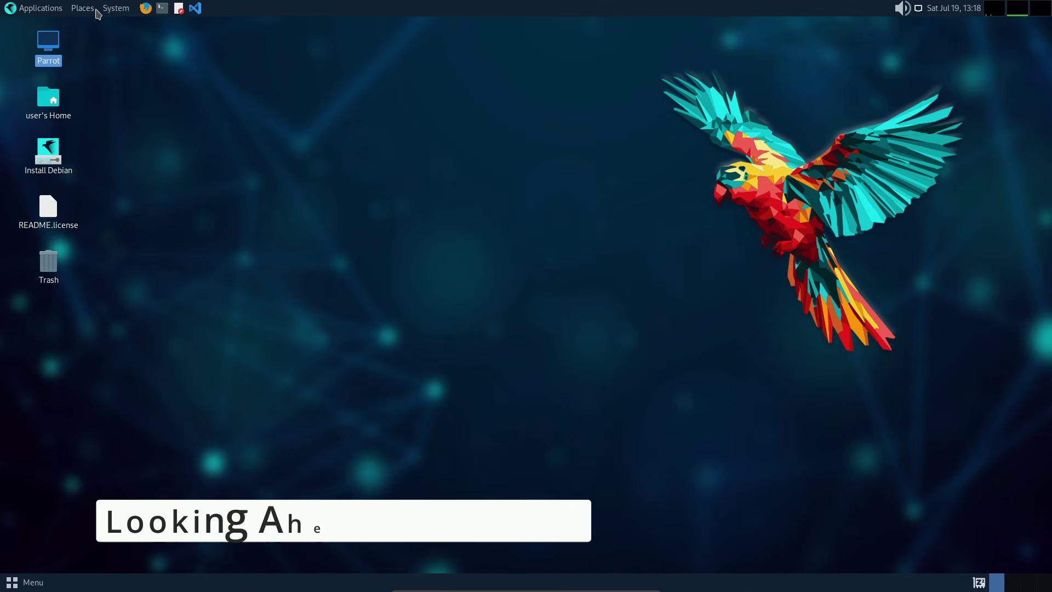
Open Appearance Preferences from the System menu and enlarge its window.
{"action": "left_click", "coordinate": [113, 8]}
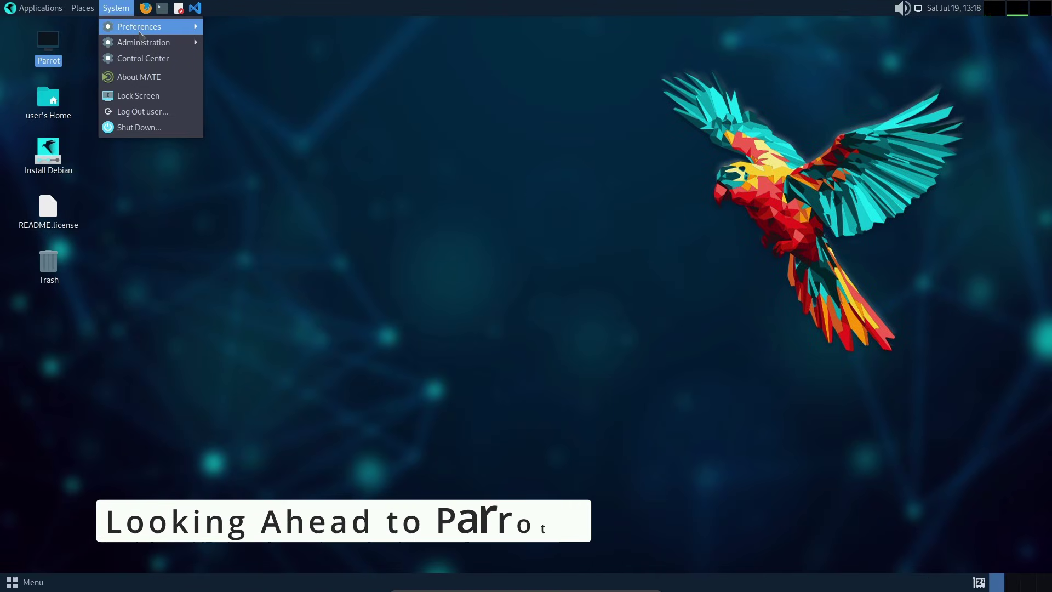
{"action": "mouse_move", "coordinate": [141, 32]}
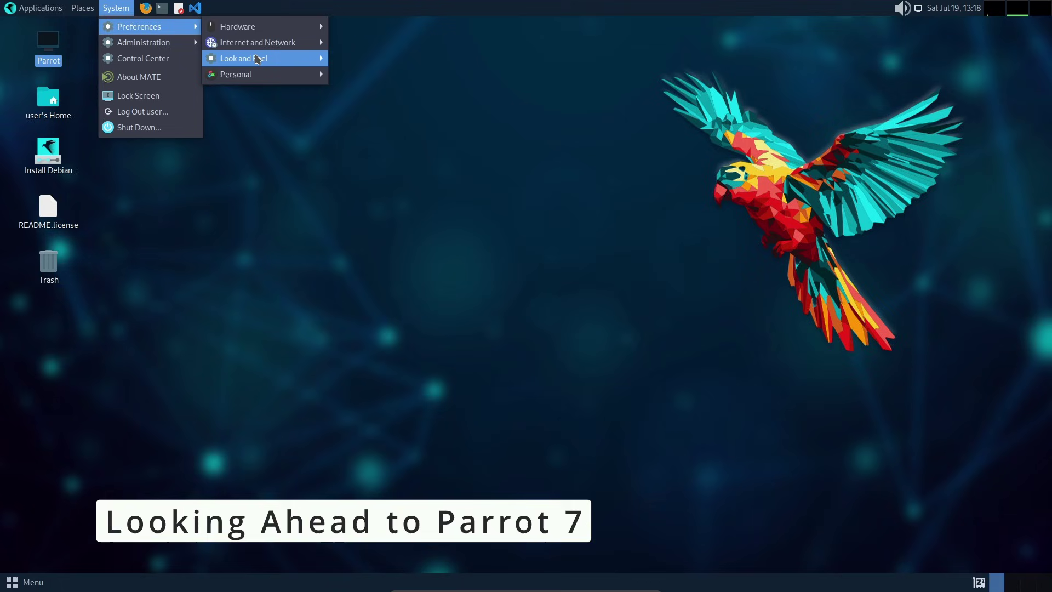
{"action": "mouse_move", "coordinate": [259, 58]}
{"action": "left_click", "coordinate": [338, 61]}
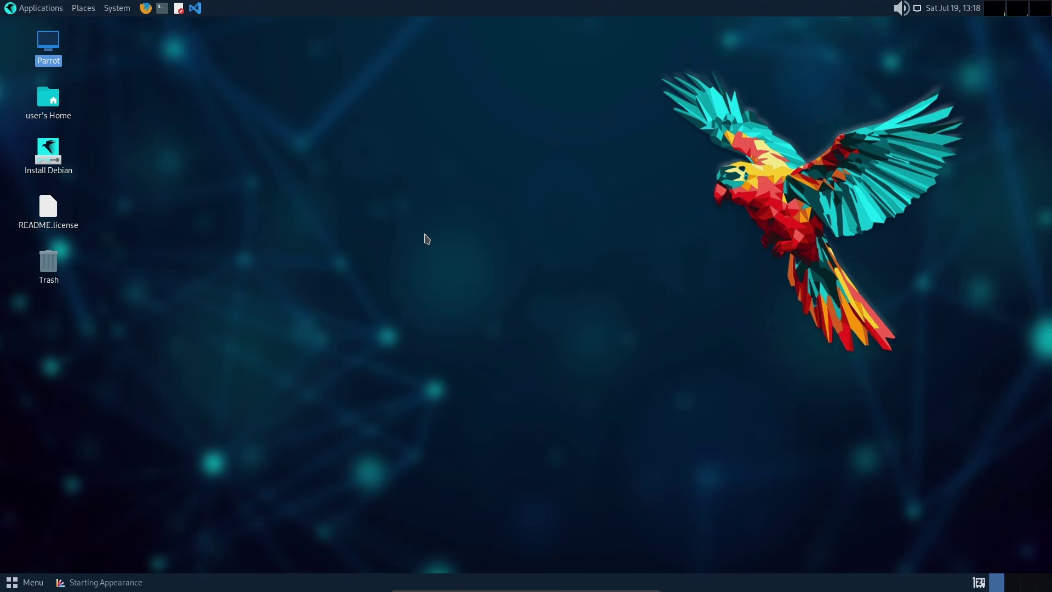
{"action": "left_click_drag", "start_coordinate": [342, 103], "coordinate": [517, 92]}
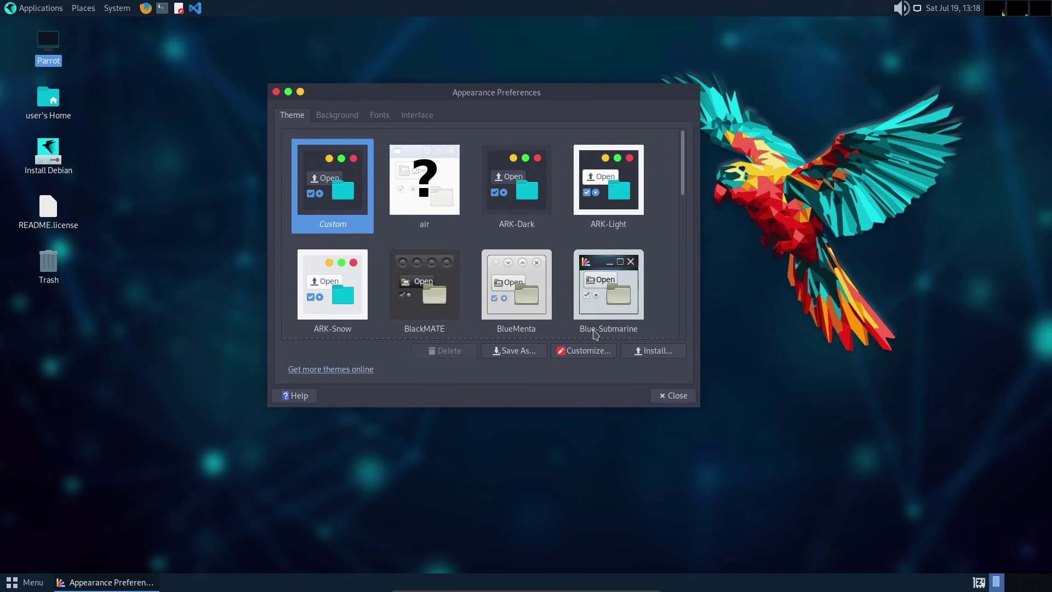
{"action": "left_click_drag", "start_coordinate": [696, 405], "coordinate": [850, 509]}
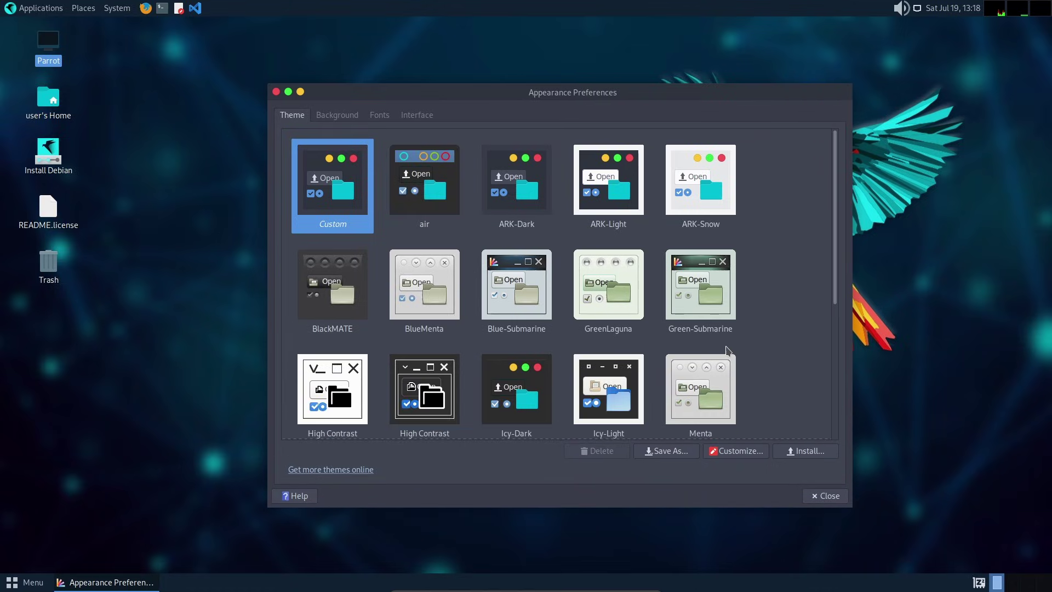
Scroll through the Background wallpaper choices, then close Appearance Preferences.
{"action": "left_click", "coordinate": [332, 115]}
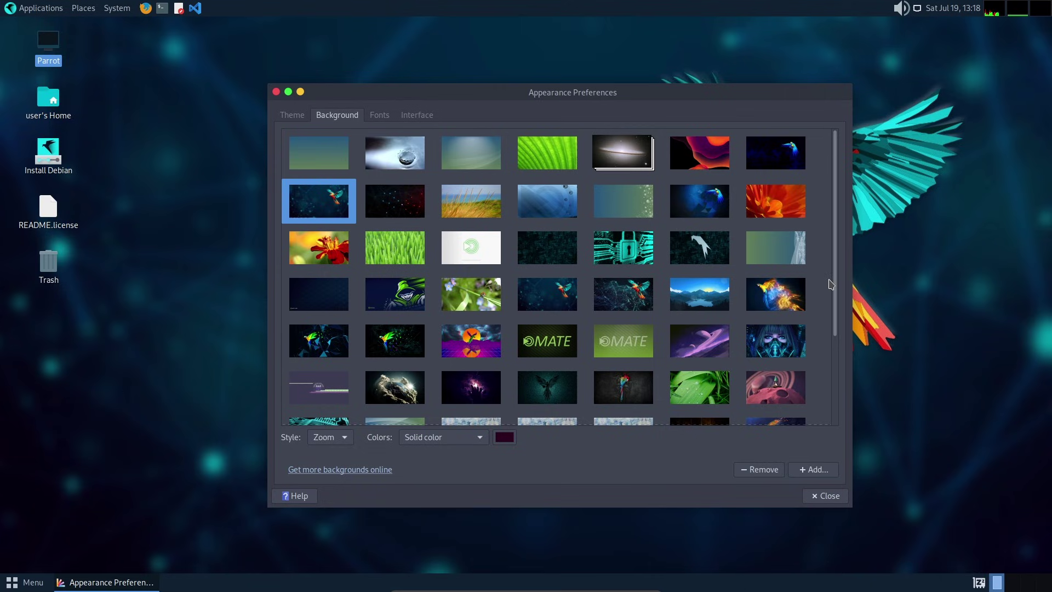
{"action": "left_click_drag", "start_coordinate": [836, 277], "coordinate": [820, 139]}
{"action": "left_click", "coordinate": [277, 92]}
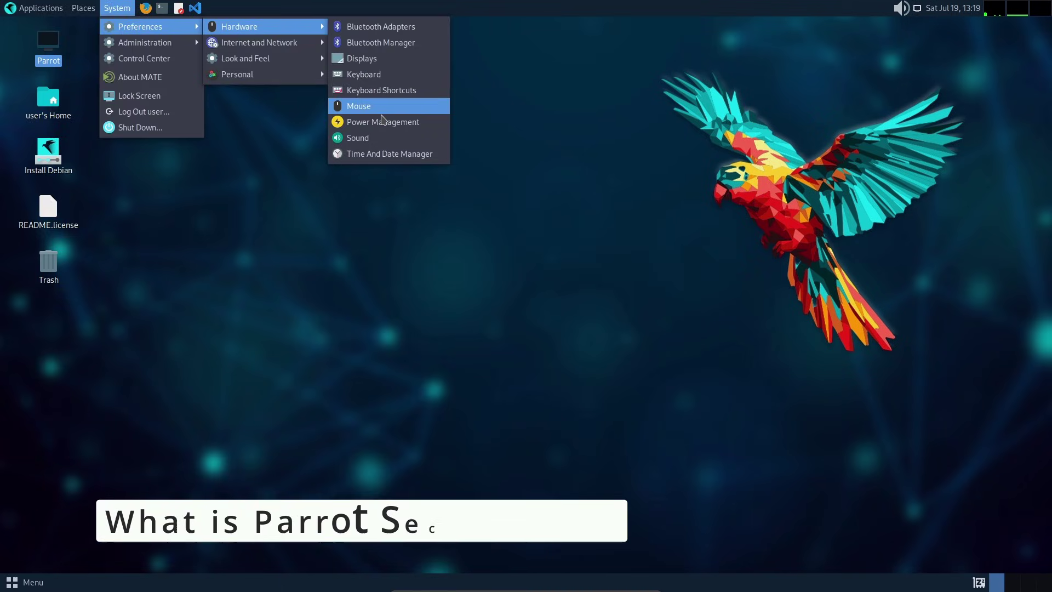
{"action": "mouse_move", "coordinate": [41, 8]}
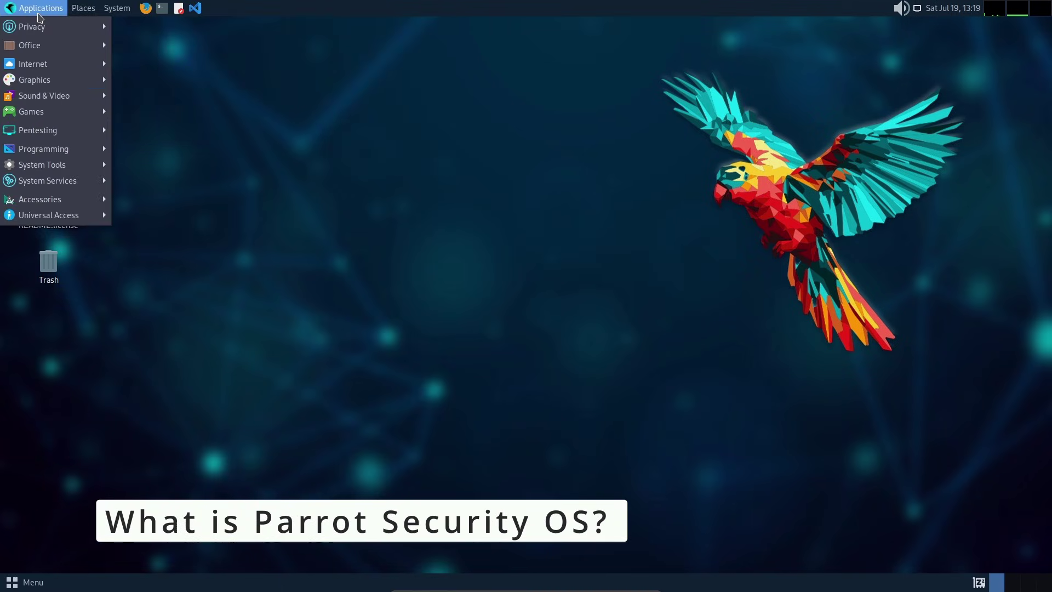
{"action": "mouse_move", "coordinate": [44, 32]}
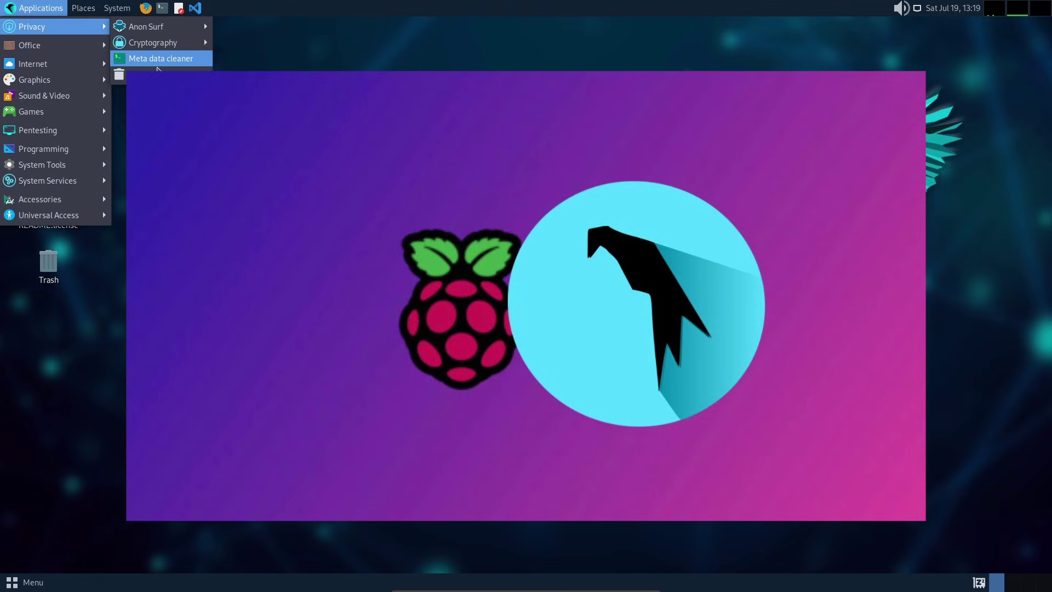
{"action": "mouse_move", "coordinate": [76, 53]}
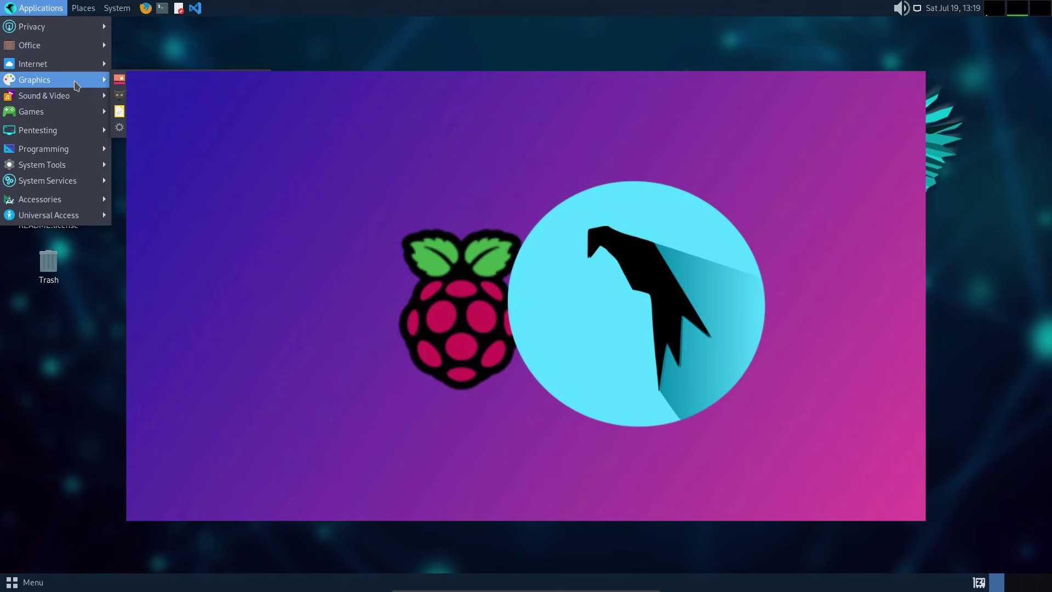
{"action": "mouse_move", "coordinate": [75, 114]}
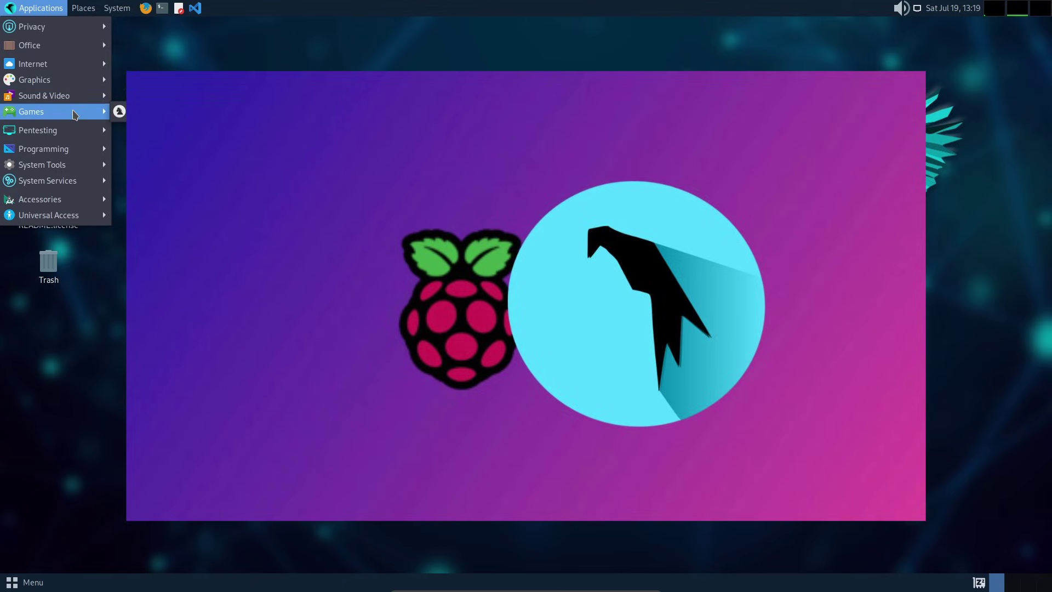
{"action": "mouse_move", "coordinate": [70, 135]}
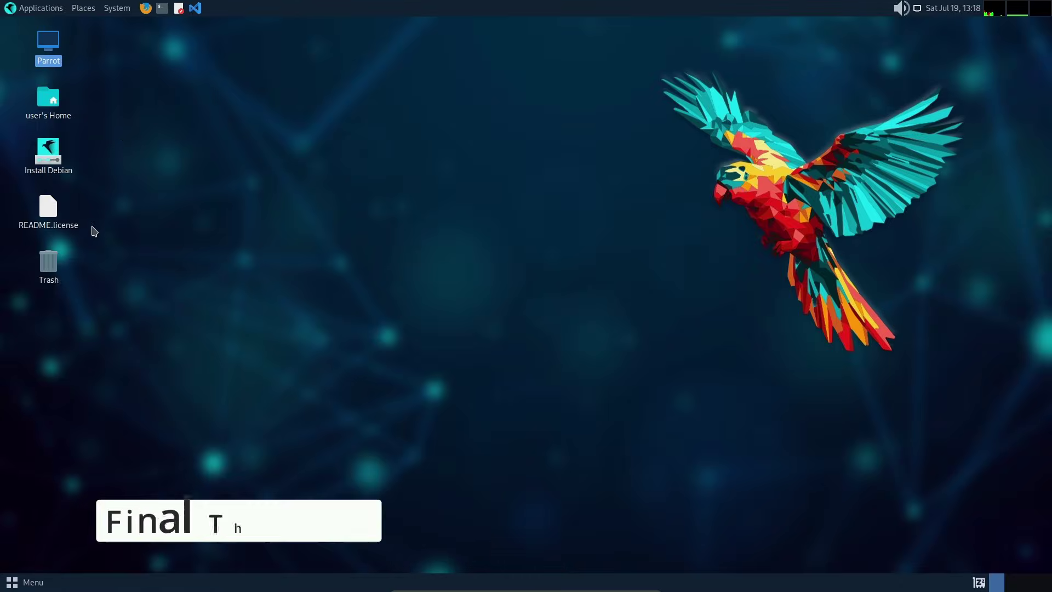
Browse the System > Preferences > Hardware menu options.
{"action": "left_click", "coordinate": [117, 8]}
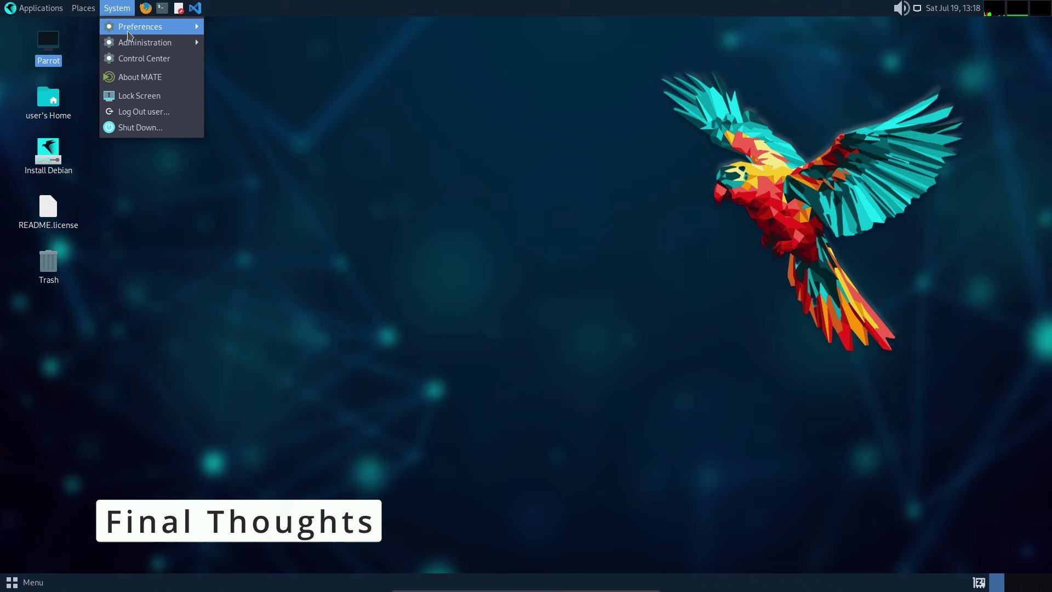
{"action": "mouse_move", "coordinate": [128, 32]}
{"action": "mouse_move", "coordinate": [225, 32]}
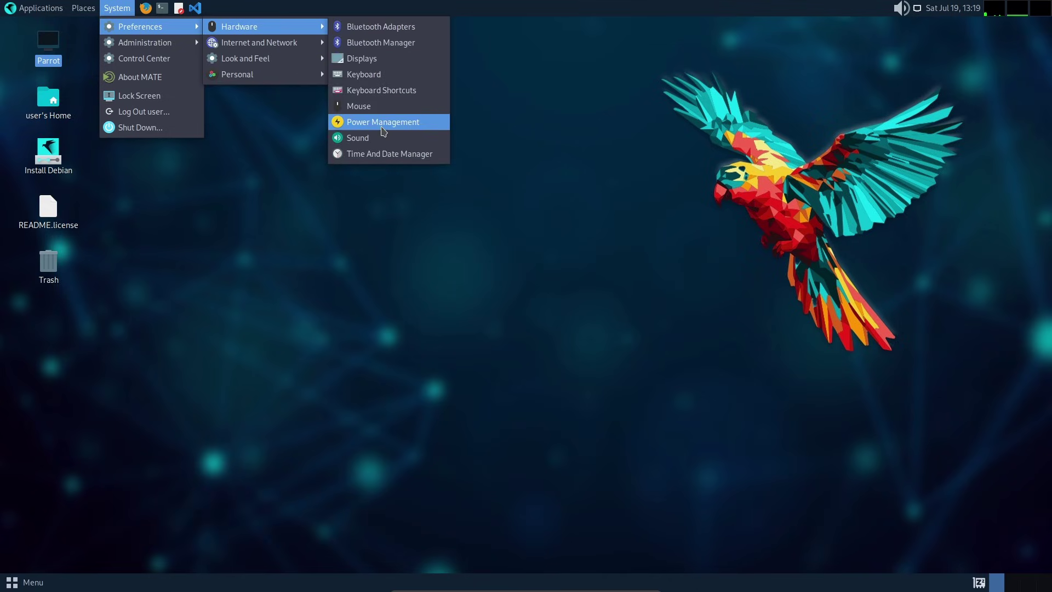
Launch MATE System Monitor from Applications > System Tools and centre its window on screen.
{"action": "mouse_move", "coordinate": [39, 10]}
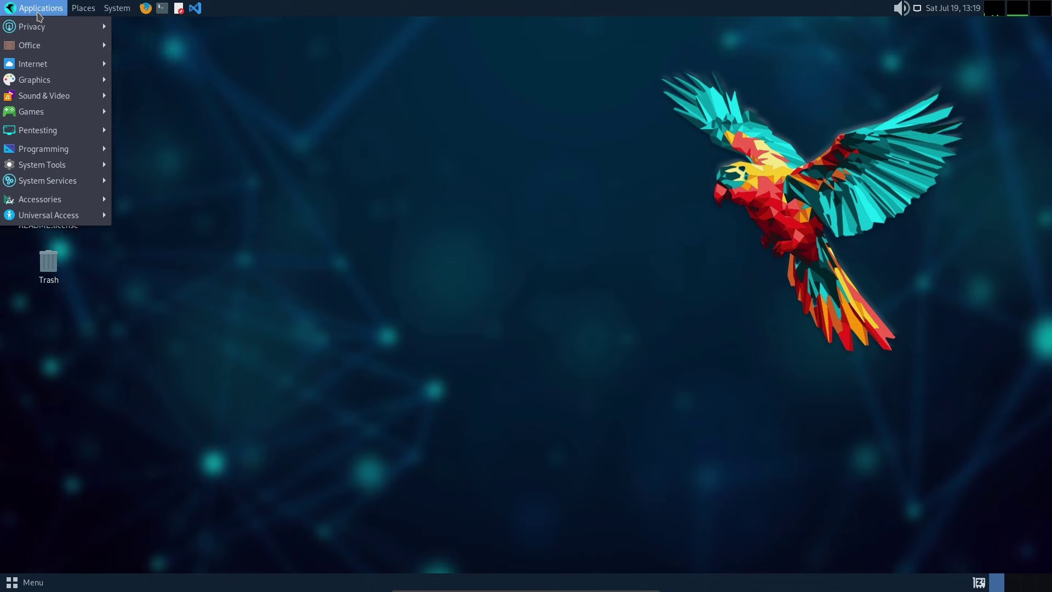
{"action": "mouse_move", "coordinate": [45, 30]}
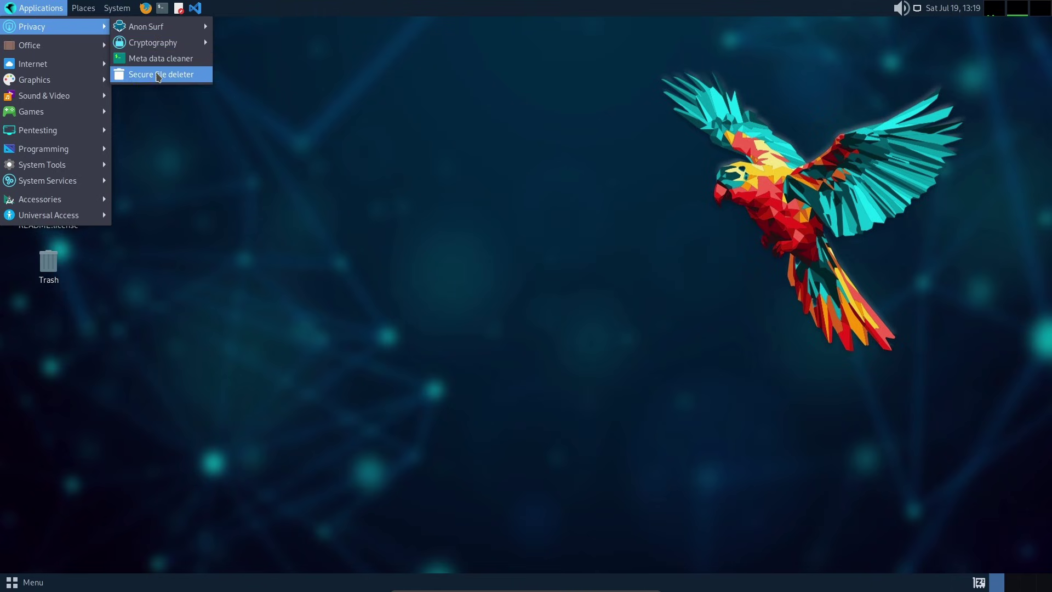
{"action": "mouse_move", "coordinate": [75, 53]}
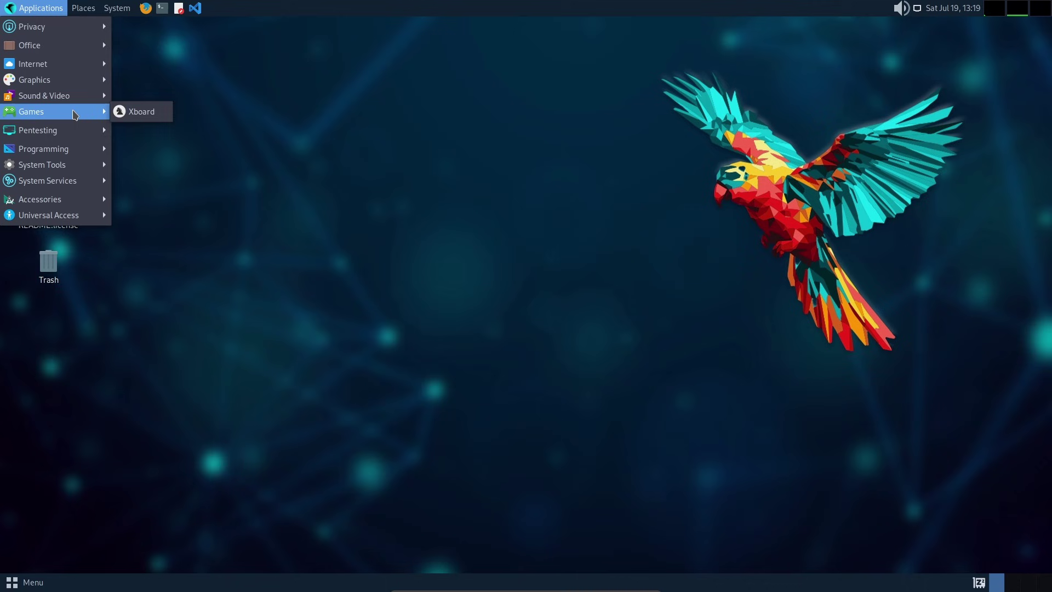
{"action": "mouse_move", "coordinate": [71, 140]}
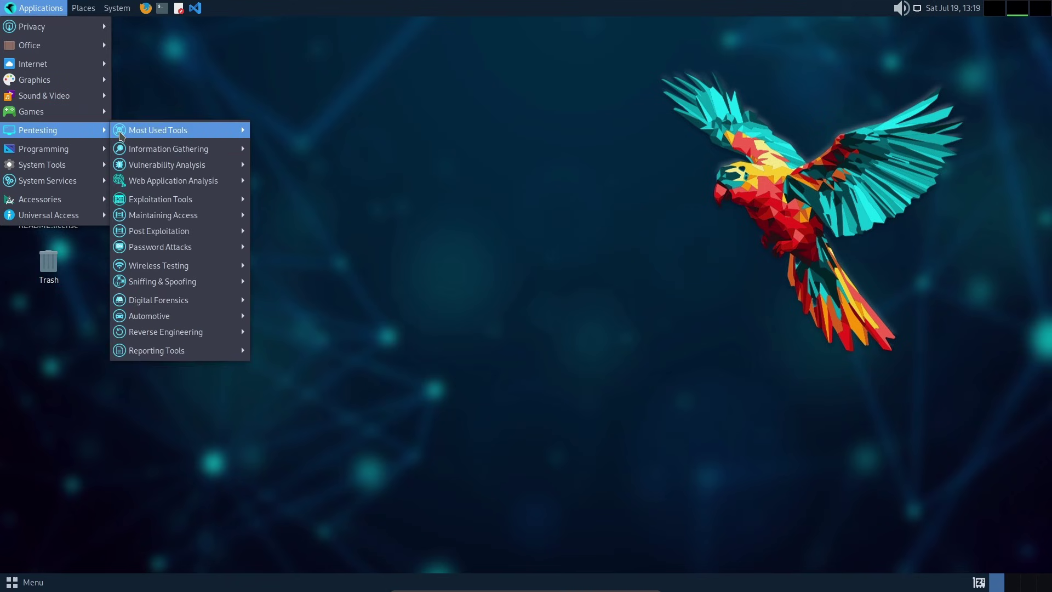
{"action": "mouse_move", "coordinate": [121, 135]}
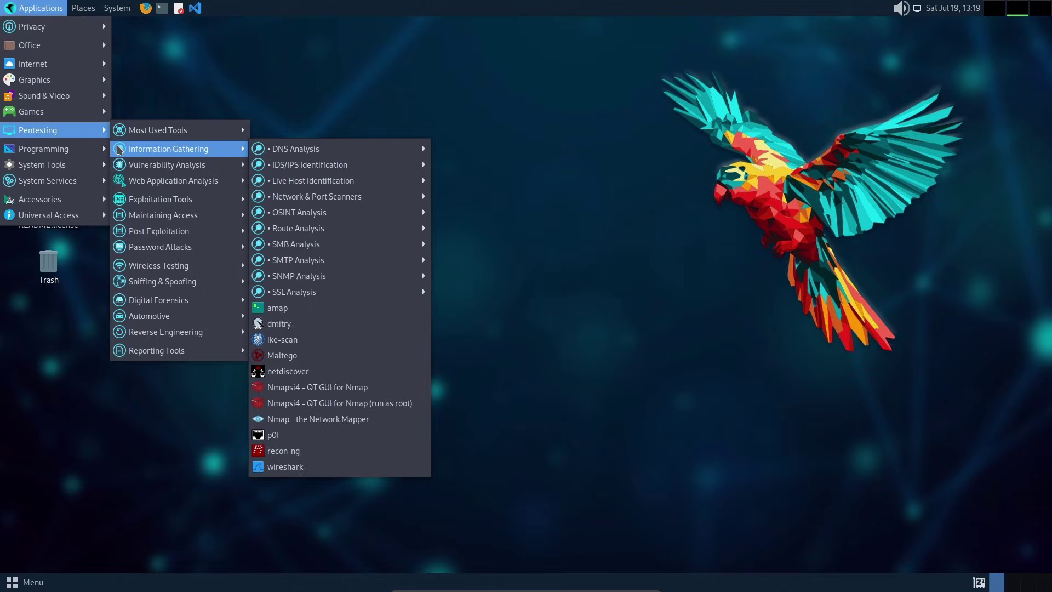
{"action": "mouse_move", "coordinate": [123, 168]}
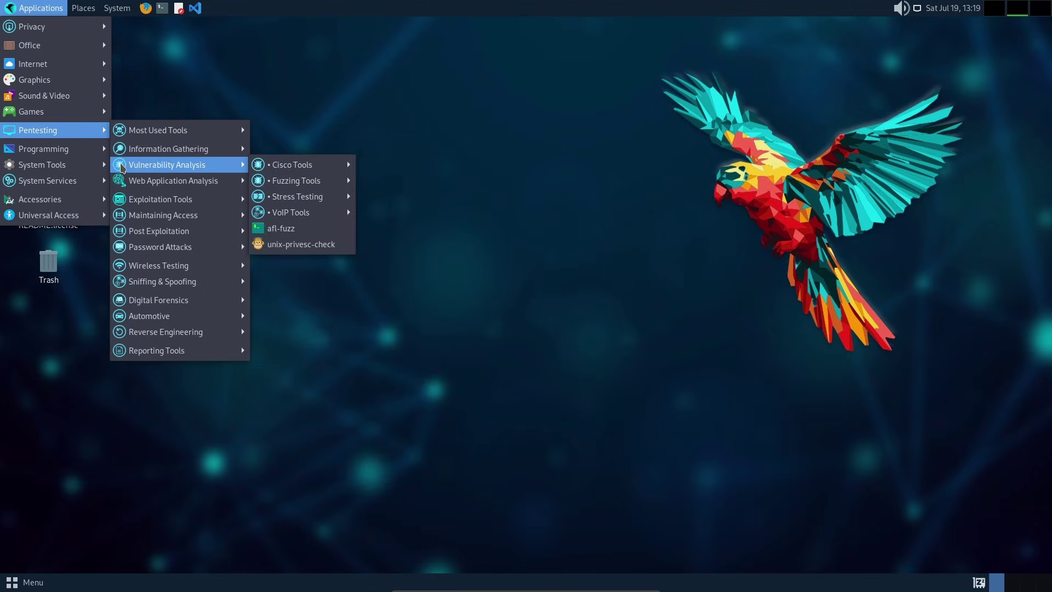
{"action": "mouse_move", "coordinate": [75, 165]}
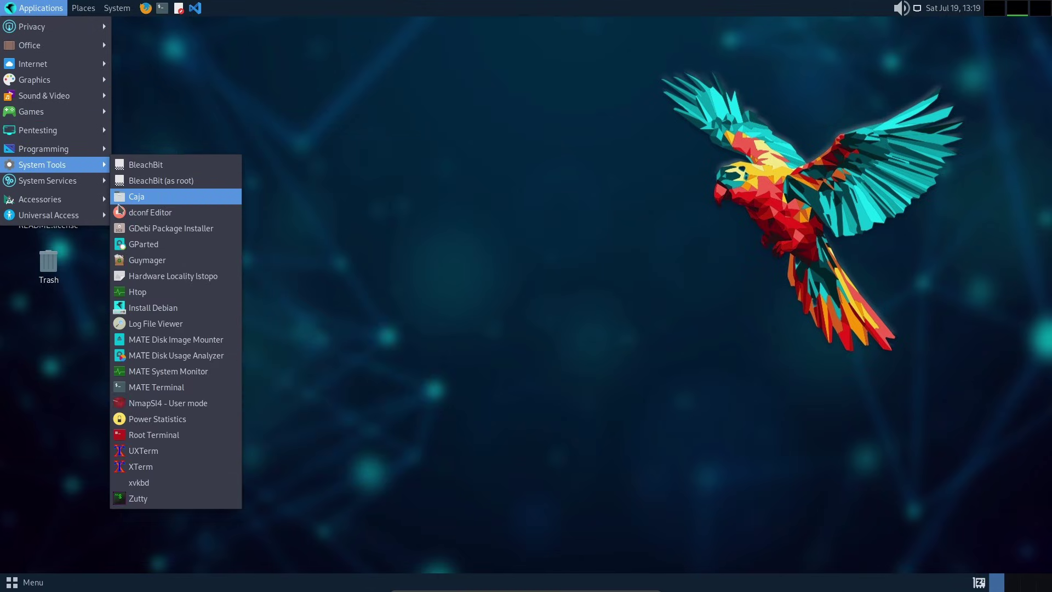
{"action": "left_click", "coordinate": [154, 371]}
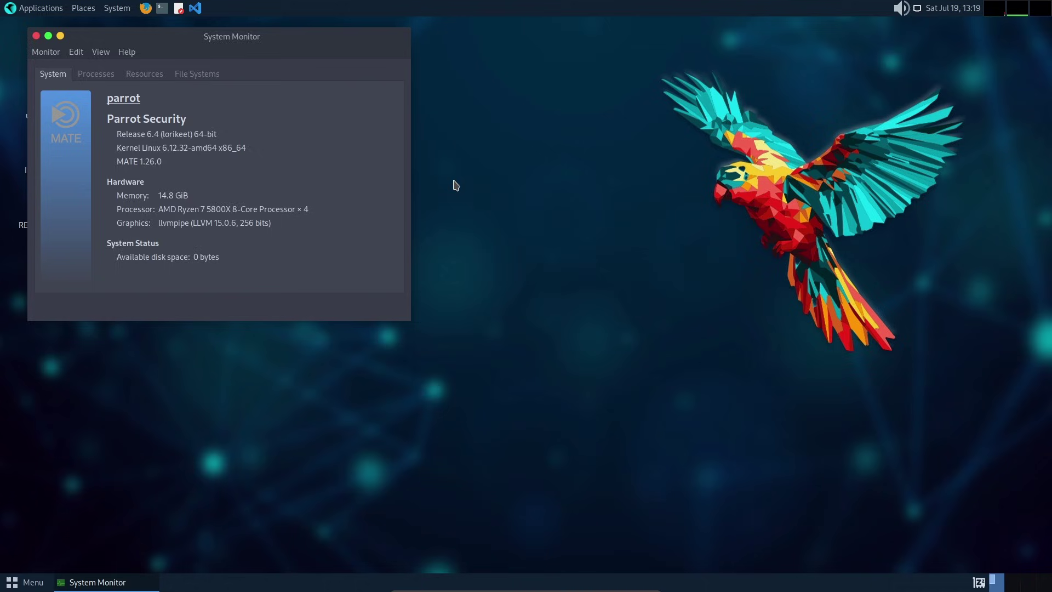
{"action": "left_click_drag", "start_coordinate": [213, 36], "coordinate": [492, 93]}
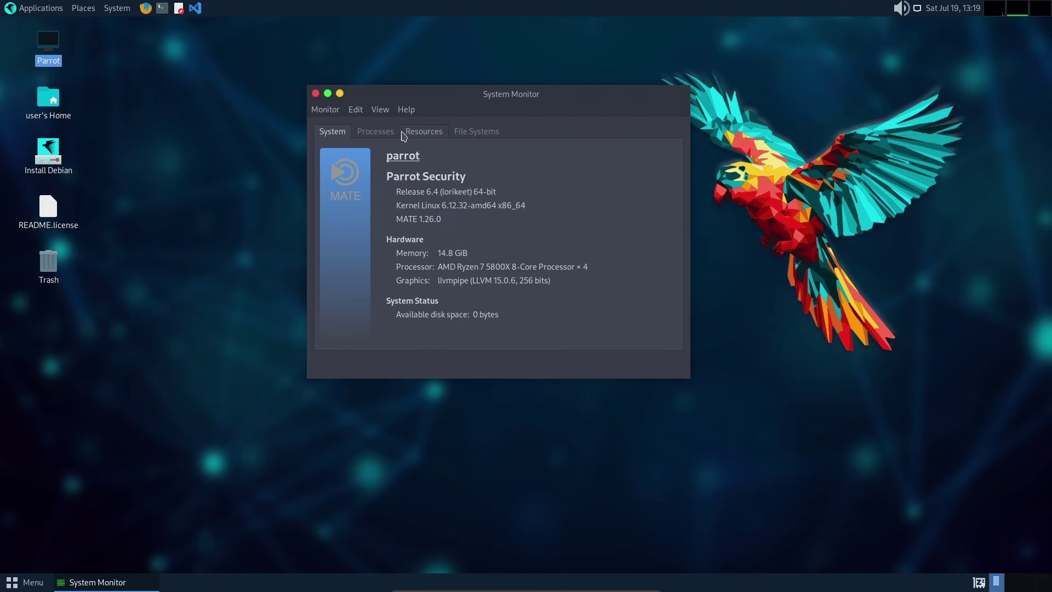